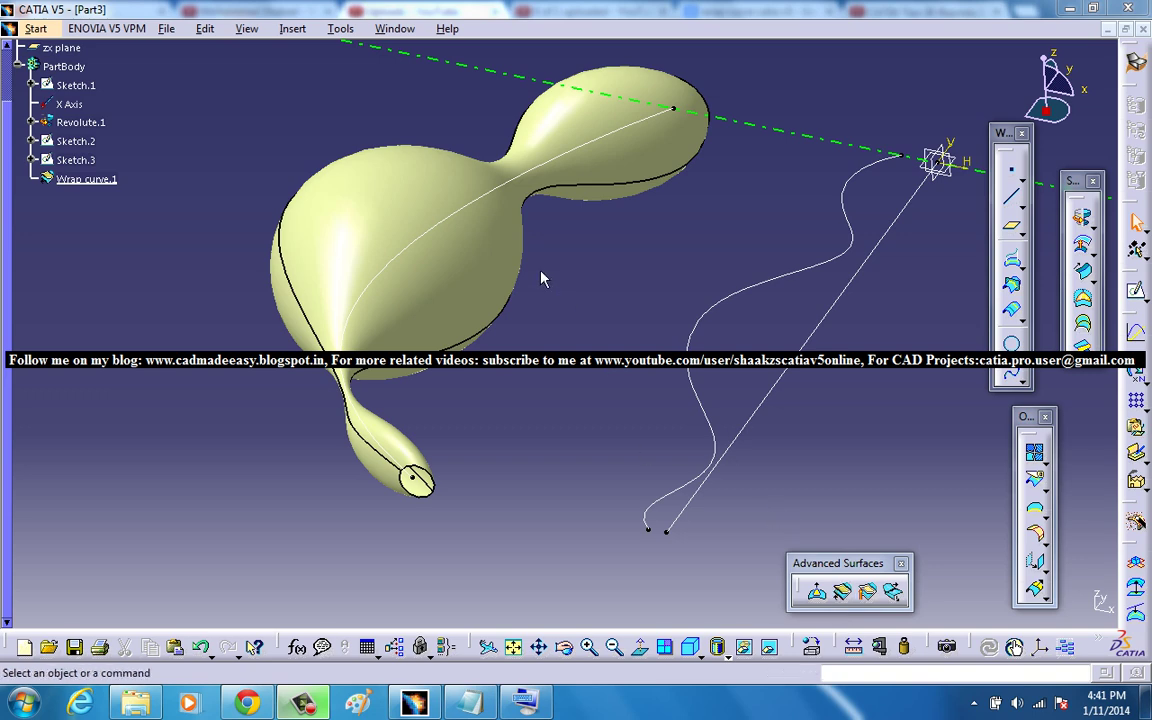
Step: Orbit and pan around the existing wrapped gourd model to inspect it
{"action": "middle_click_drag", "start_coordinate": [733, 373], "coordinate": [636, 376]}
{"action": "middle_click_drag", "start_coordinate": [551, 398], "coordinate": [596, 452]}
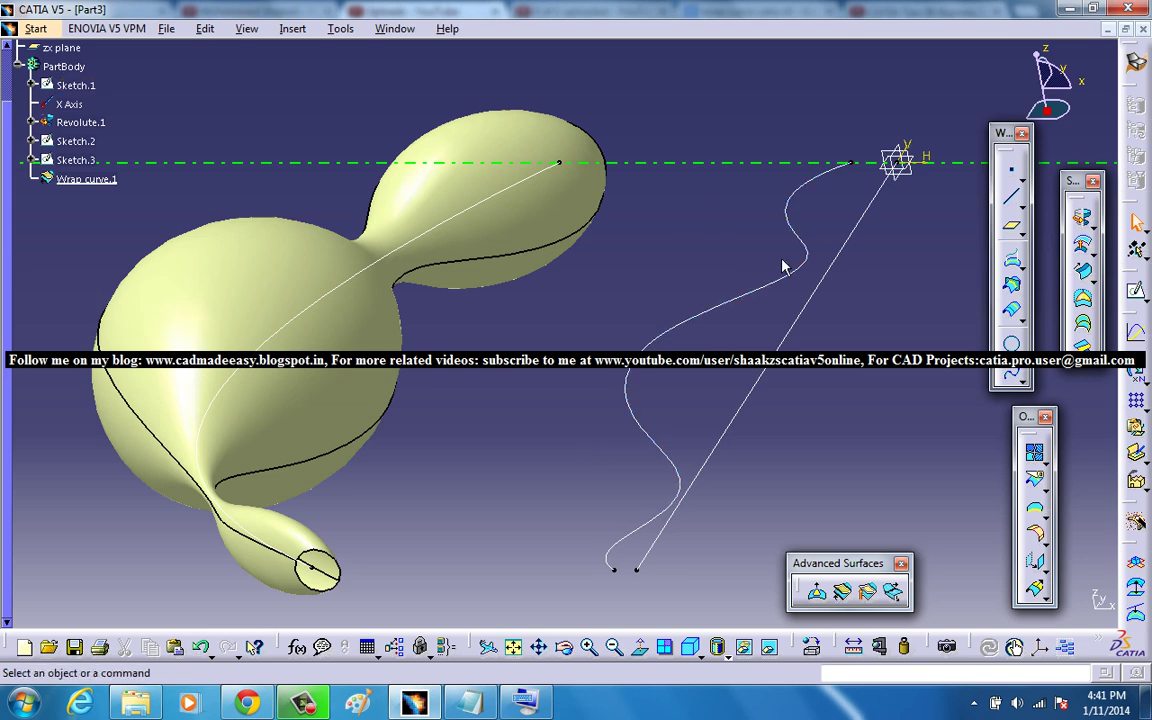
{"action": "middle_click_drag", "start_coordinate": [589, 453], "coordinate": [483, 108]}
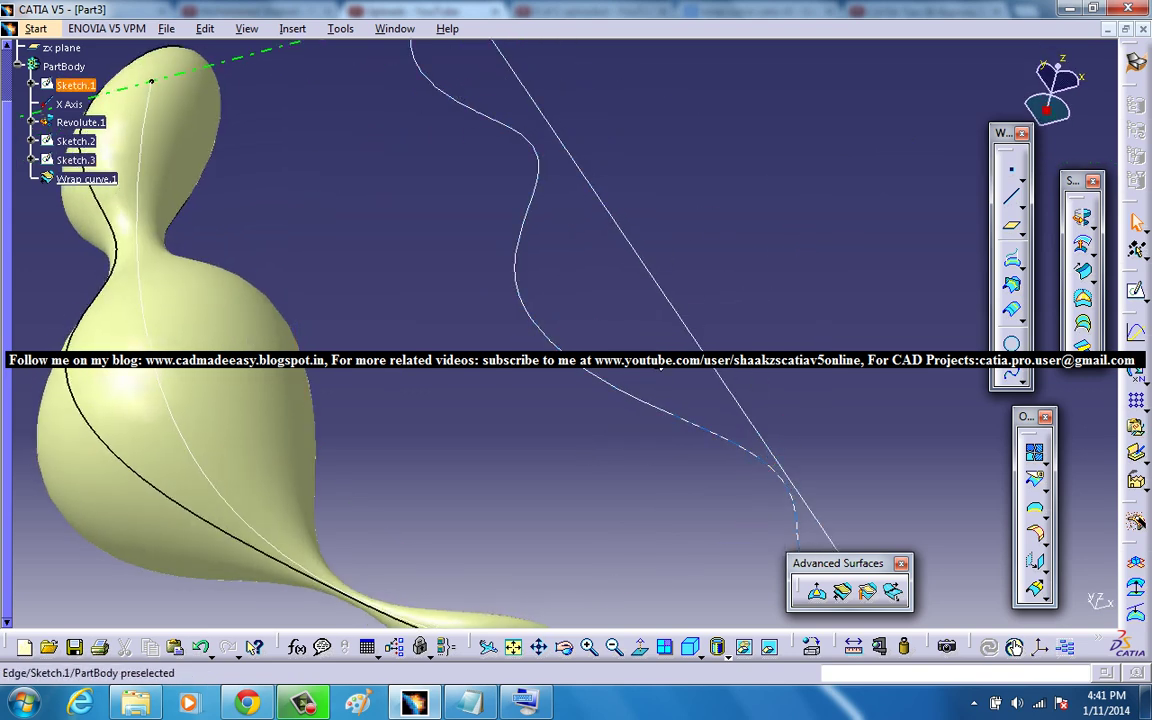
{"action": "mouse_move", "coordinate": [660, 262]}
{"action": "middle_mouse_down"}
{"action": "mouse_move", "coordinate": [669, 270]}
{"action": "mouse_move", "coordinate": [652, 281]}
{"action": "middle_mouse_up"}
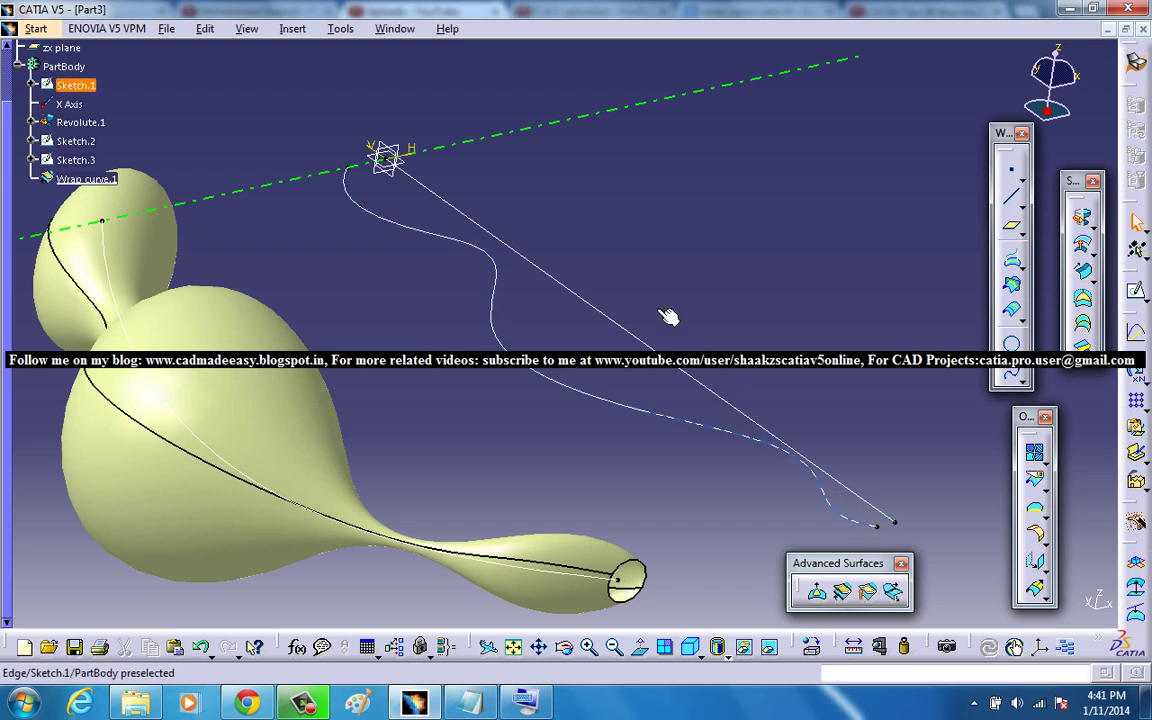
{"action": "middle_click_drag", "start_coordinate": [529, 344], "coordinate": [602, 334]}
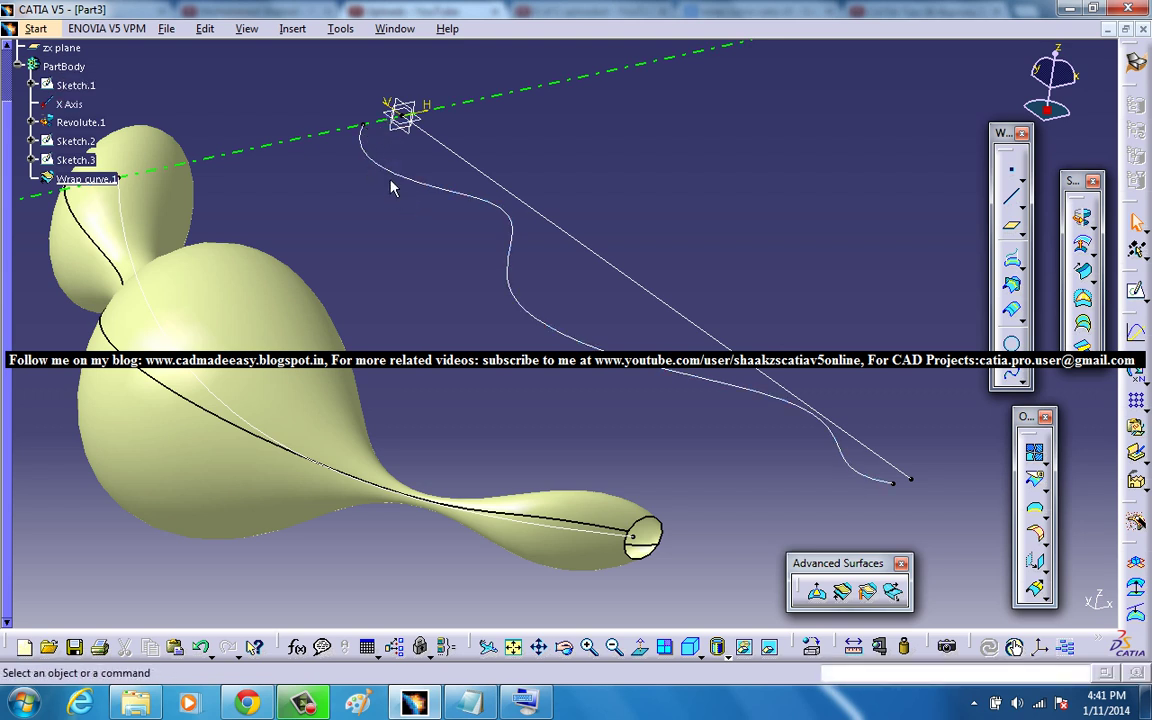
{"action": "middle_click_drag", "start_coordinate": [473, 337], "coordinate": [280, 248]}
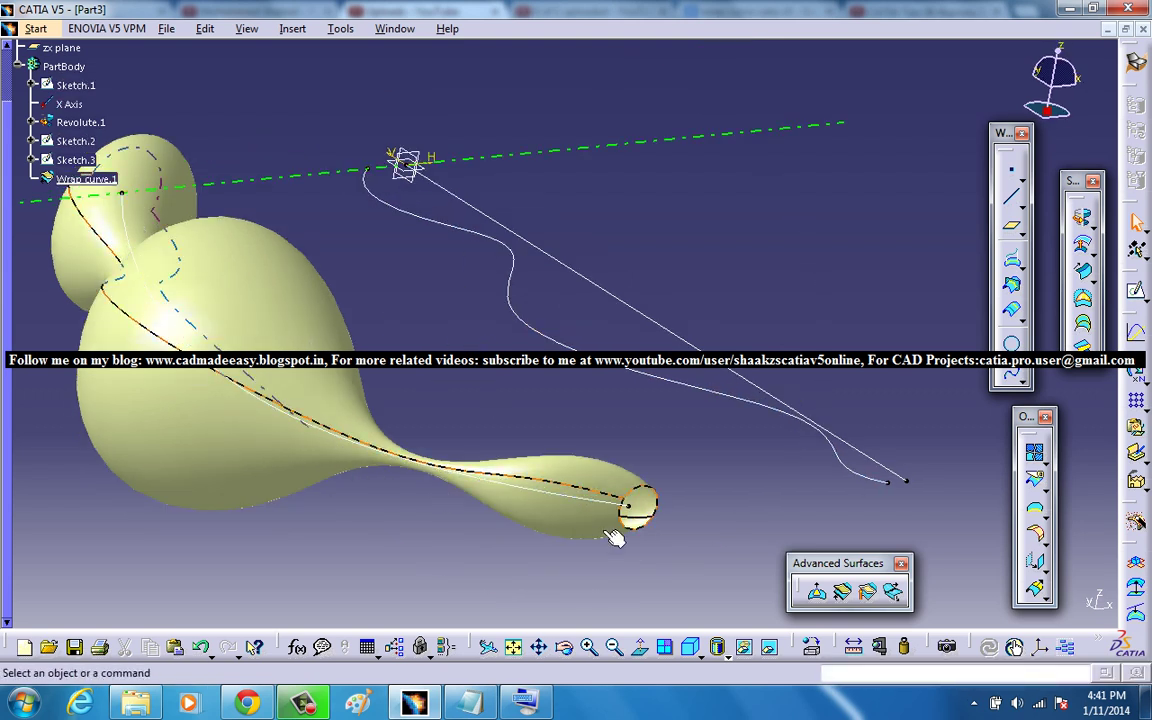
{"action": "middle_click_drag", "start_coordinate": [712, 496], "coordinate": [470, 436]}
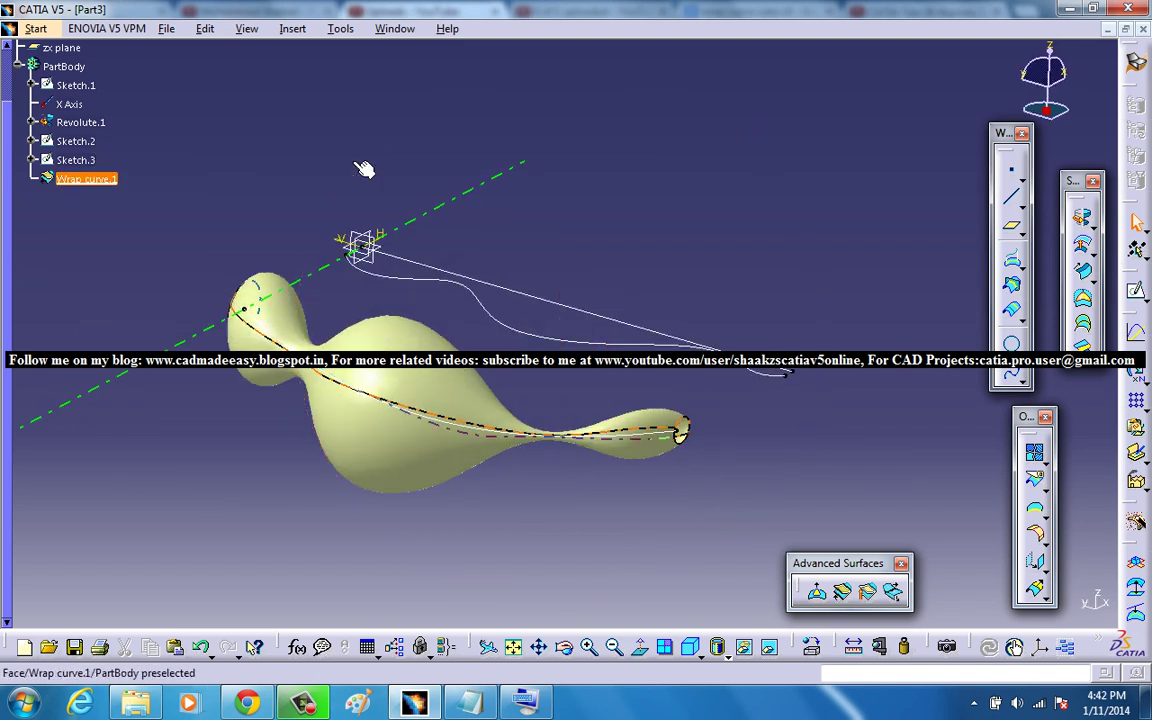
Step: Create a new part, Part4, in the Generative Shape Design workbench
{"action": "left_click", "coordinate": [166, 30]}
{"action": "mouse_move", "coordinate": [36, 28]}
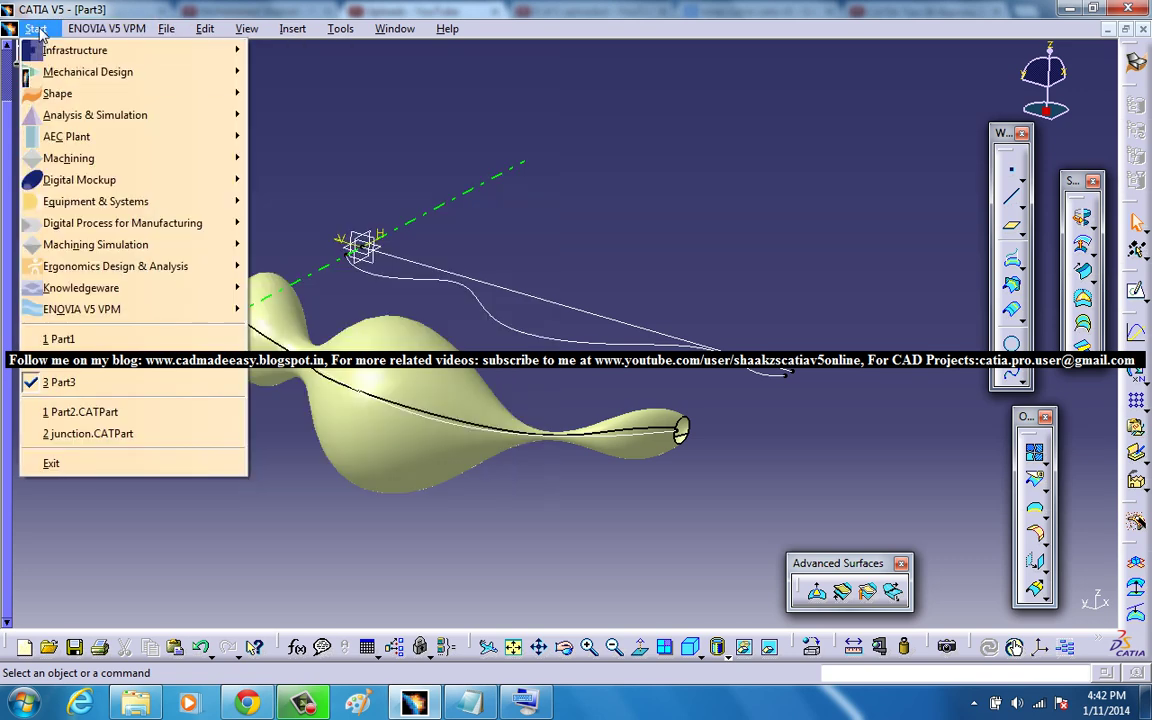
{"action": "mouse_move", "coordinate": [65, 93]}
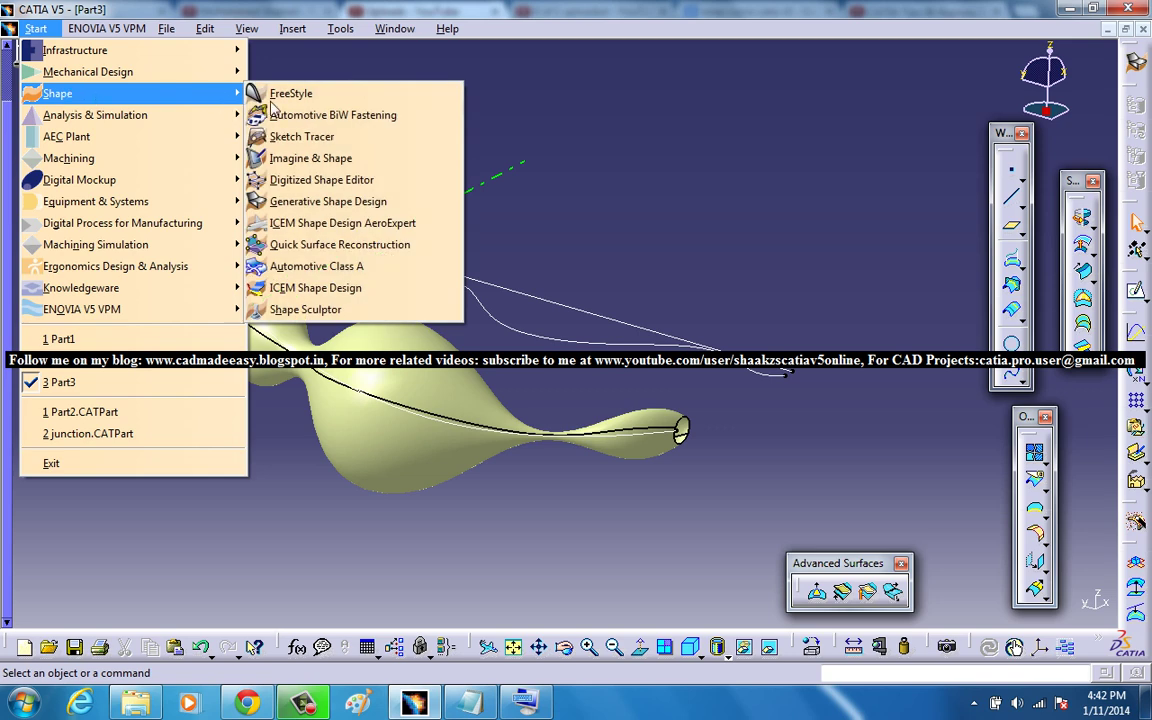
{"action": "left_click", "coordinate": [328, 201]}
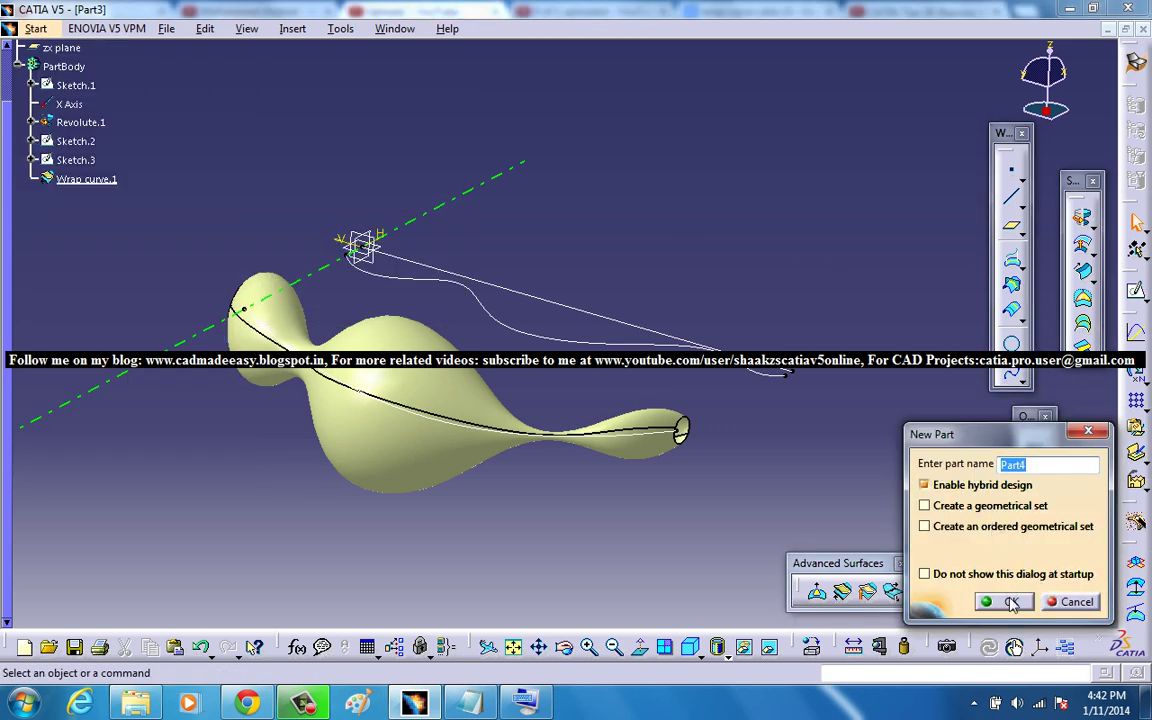
{"action": "left_click", "coordinate": [1010, 601]}
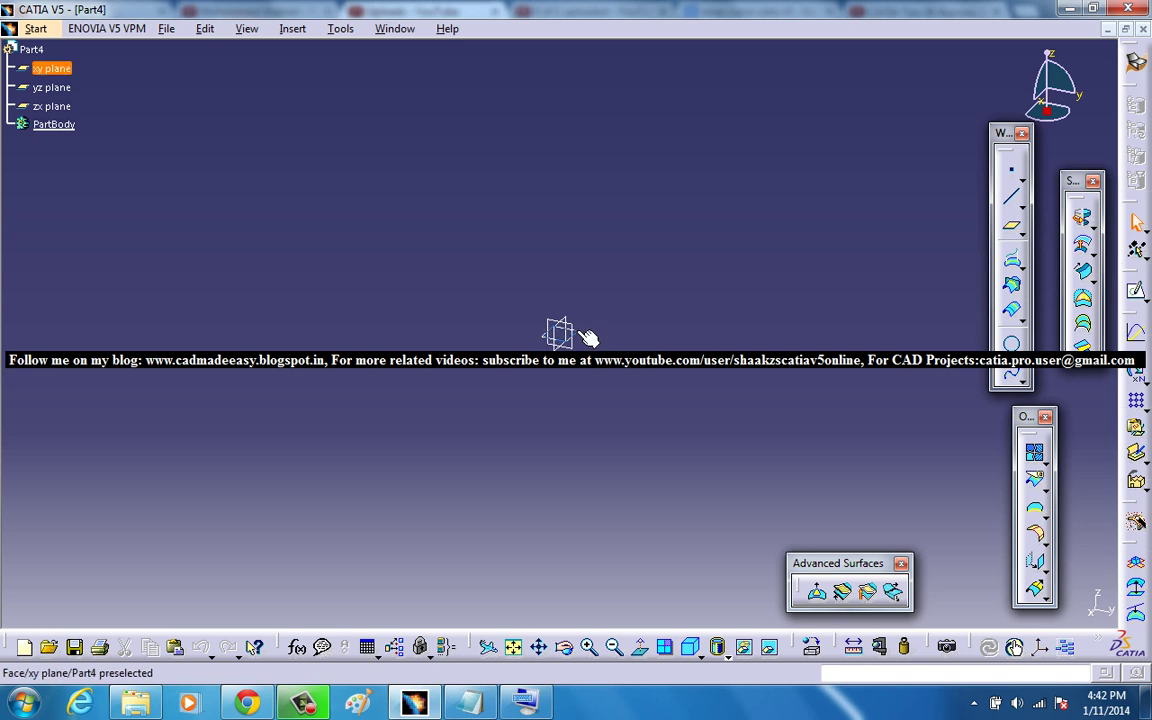
Step: Start a new sketch on the xy plane of Part4
{"action": "middle_click_drag", "start_coordinate": [565, 325], "coordinate": [595, 370]}
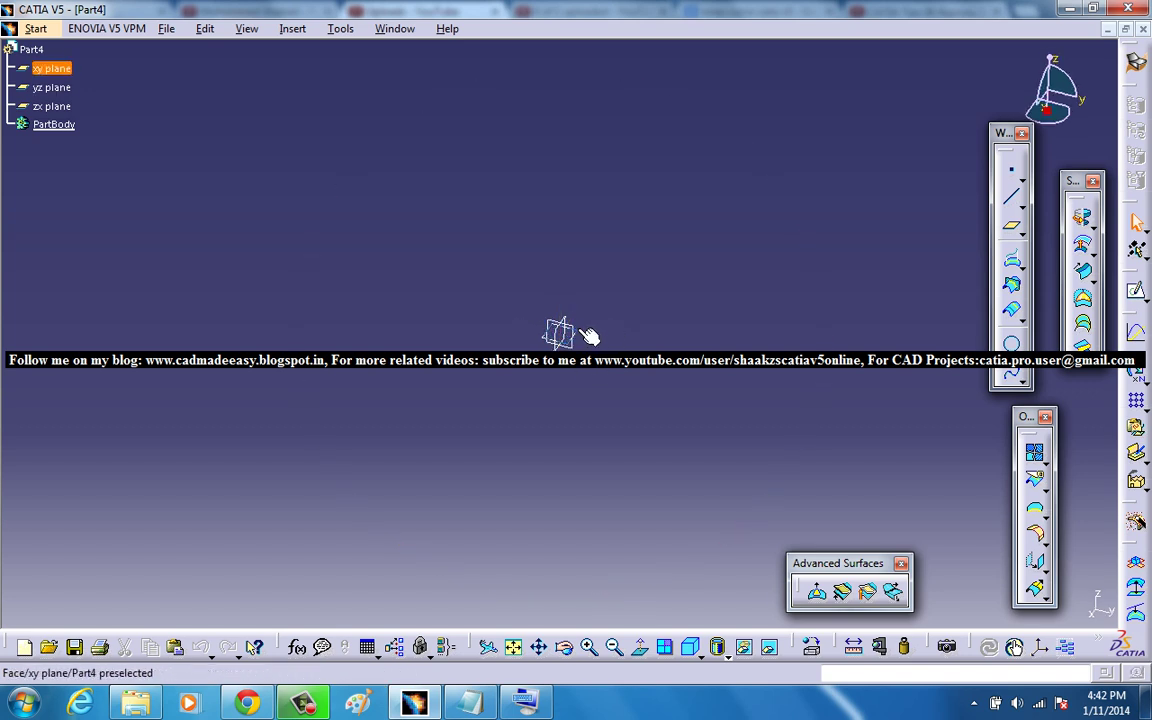
{"action": "left_click", "coordinate": [689, 315]}
{"action": "left_click", "coordinate": [1137, 290]}
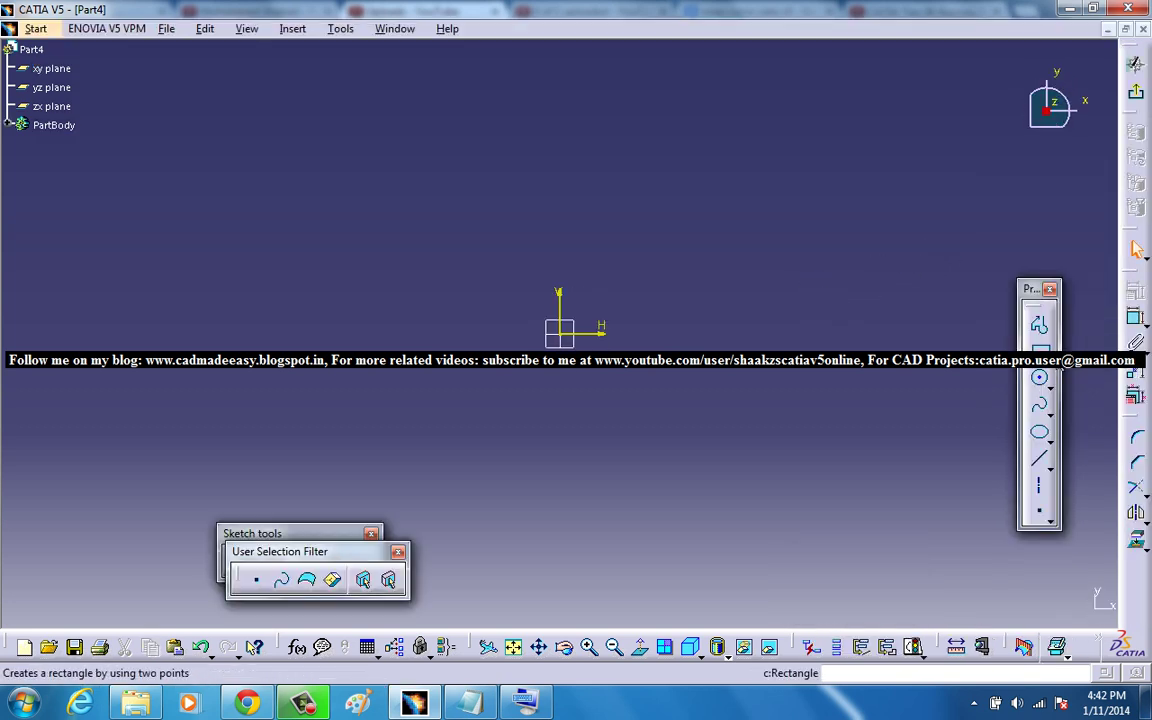
Step: Draw a six-point S-shaped spline from the H axis downward, then exit the sketch
{"action": "left_click", "coordinate": [1037, 416]}
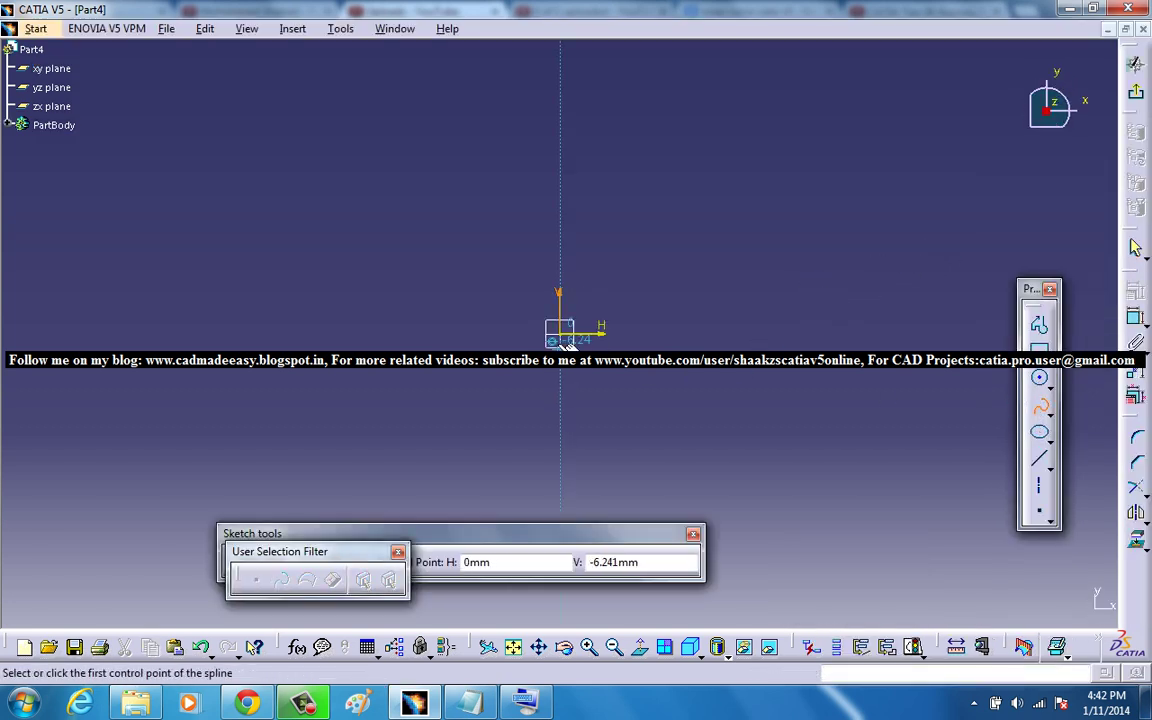
{"action": "mouse_move", "coordinate": [560, 330]}
{"action": "middle_mouse_down"}
{"action": "mouse_move", "coordinate": [702, 244]}
{"action": "mouse_move", "coordinate": [884, 100]}
{"action": "middle_mouse_up"}
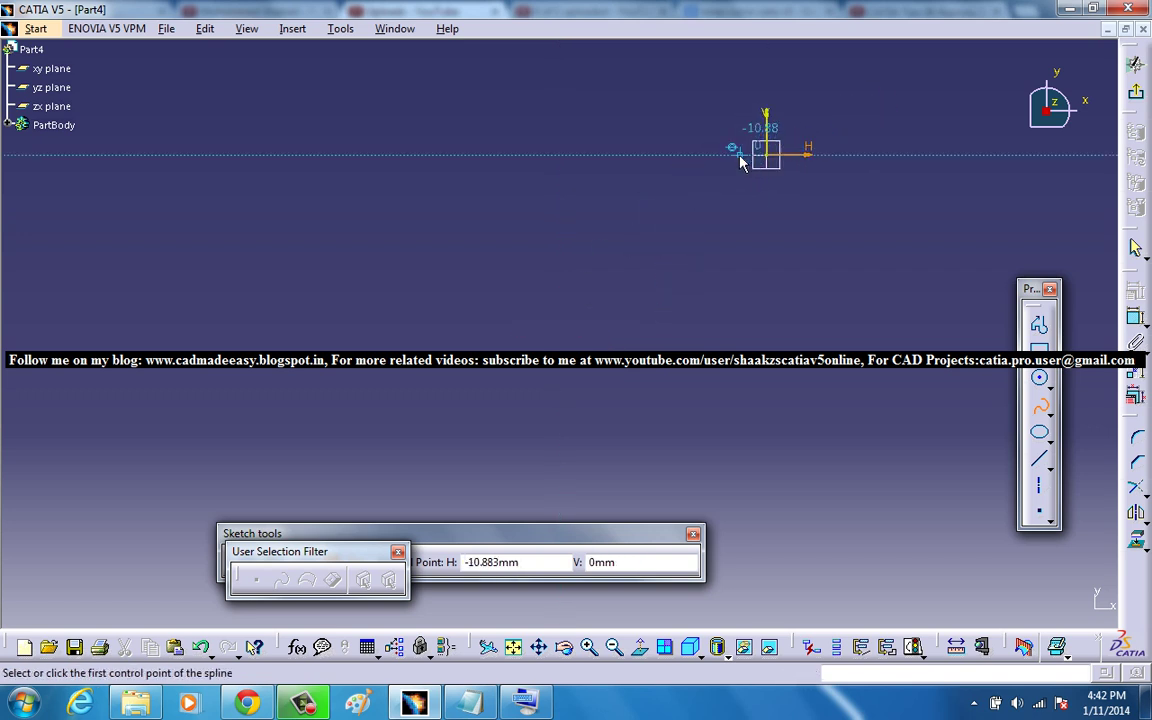
{"action": "left_click", "coordinate": [751, 150]}
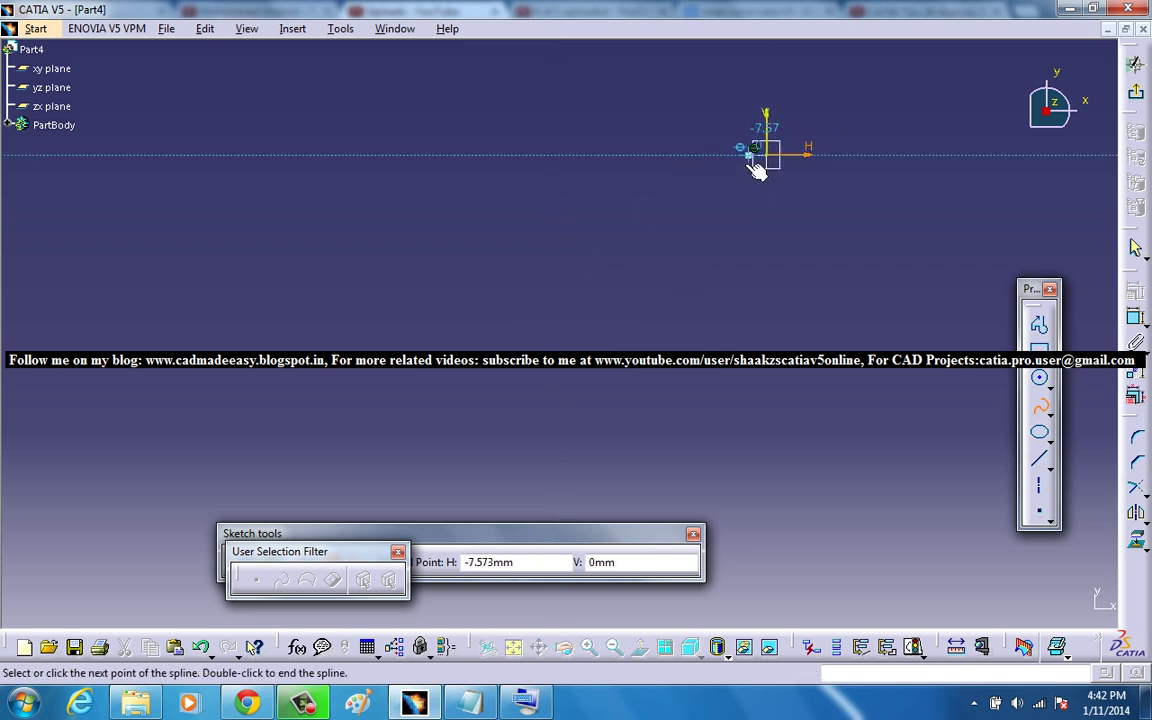
{"action": "left_click", "coordinate": [702, 228]}
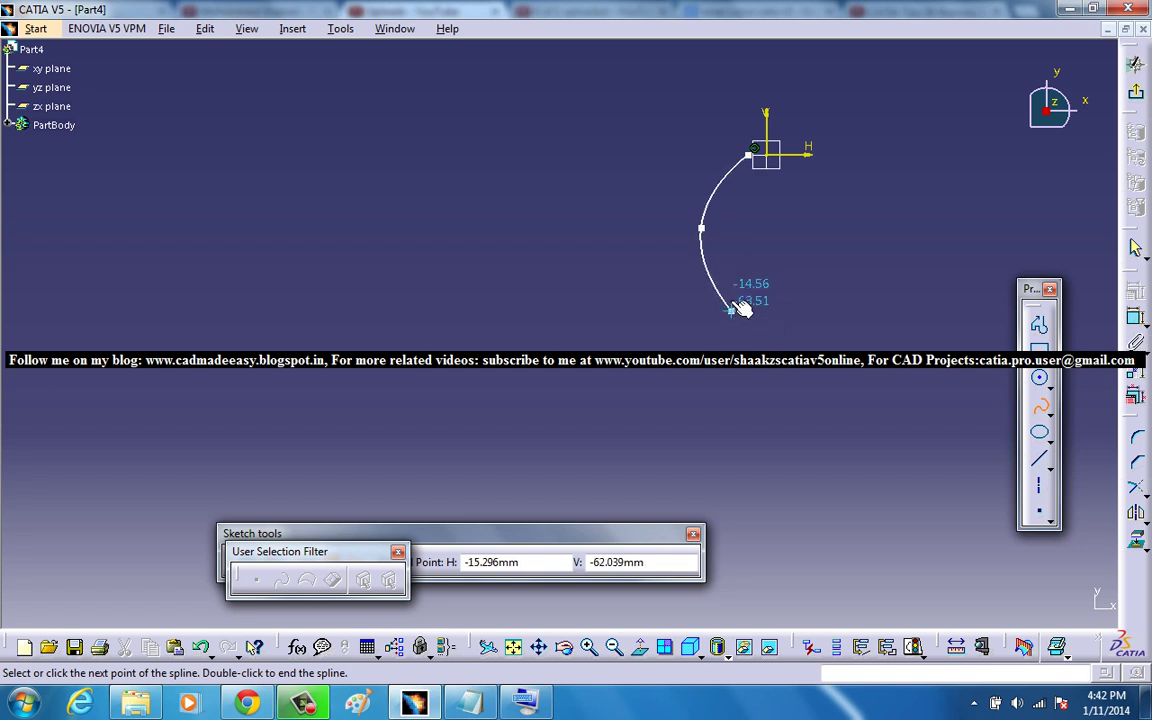
{"action": "left_click", "coordinate": [731, 275]}
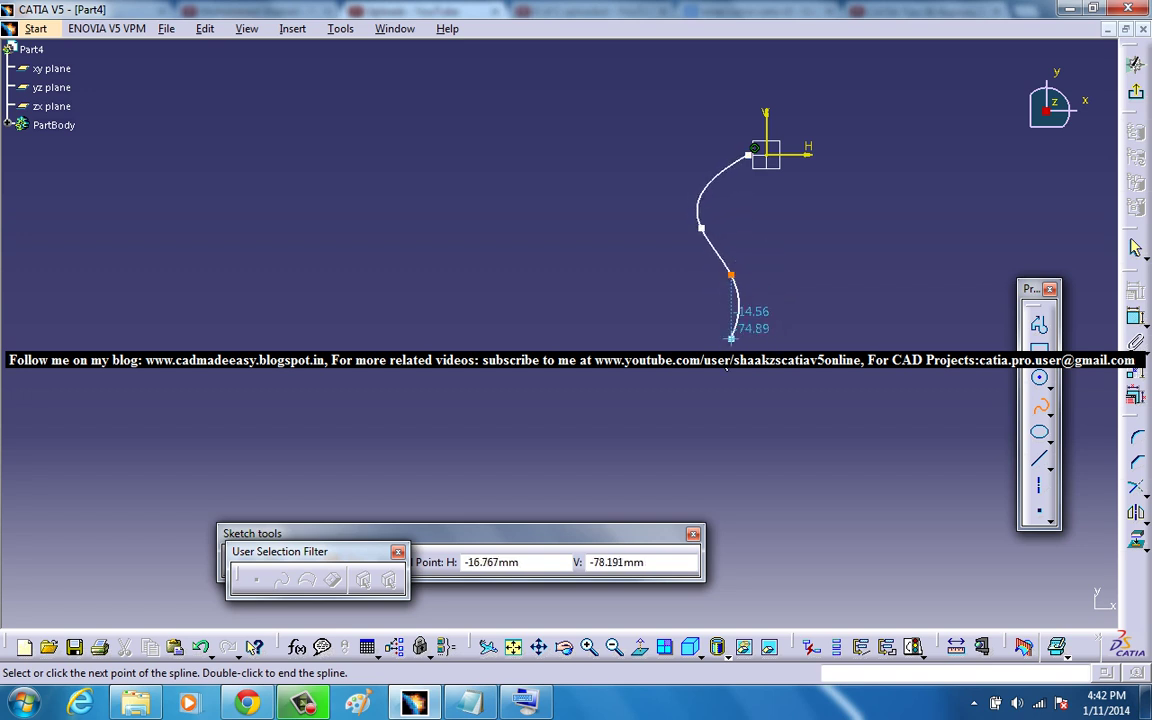
{"action": "left_click", "coordinate": [694, 396]}
{"action": "left_click", "coordinate": [706, 514]}
{"action": "middle_click_drag", "start_coordinate": [746, 516], "coordinate": [752, 425]}
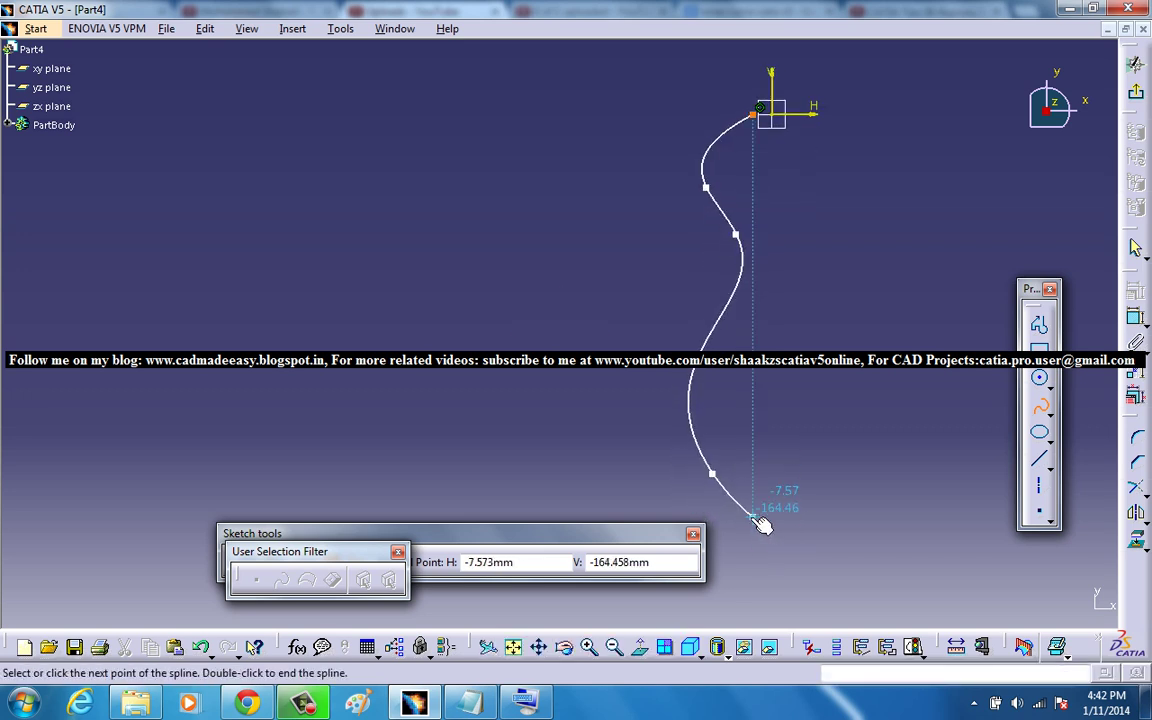
{"action": "left_click", "coordinate": [755, 515]}
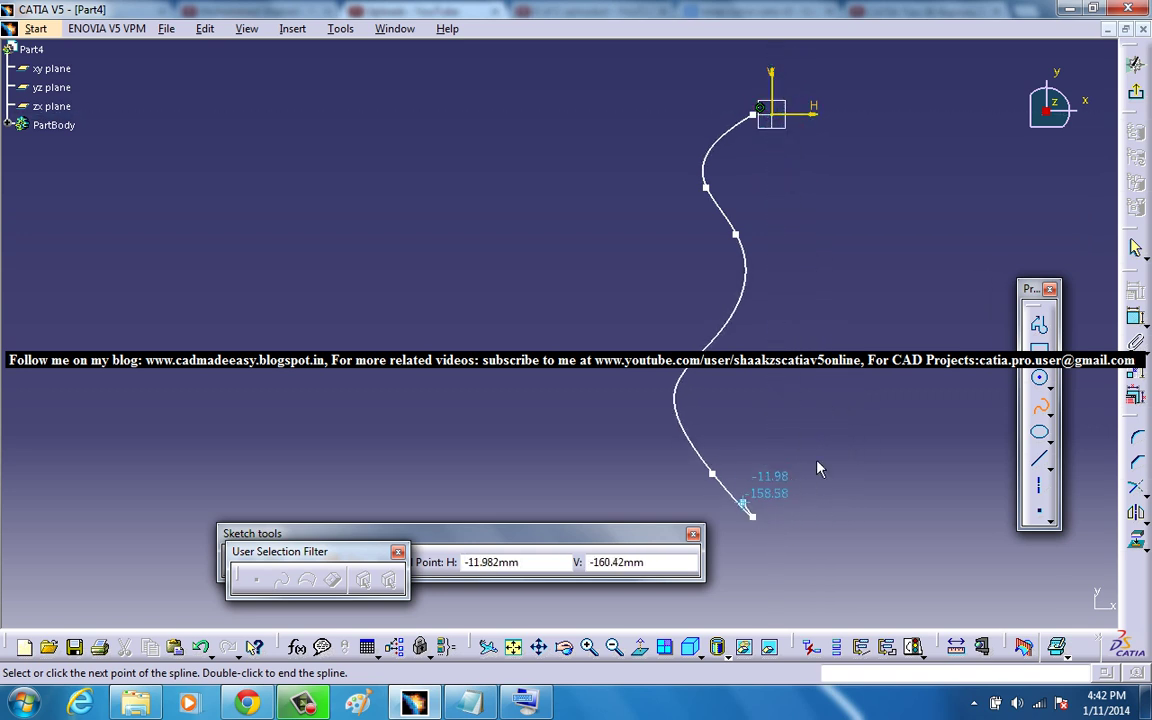
{"action": "left_click", "coordinate": [1139, 94]}
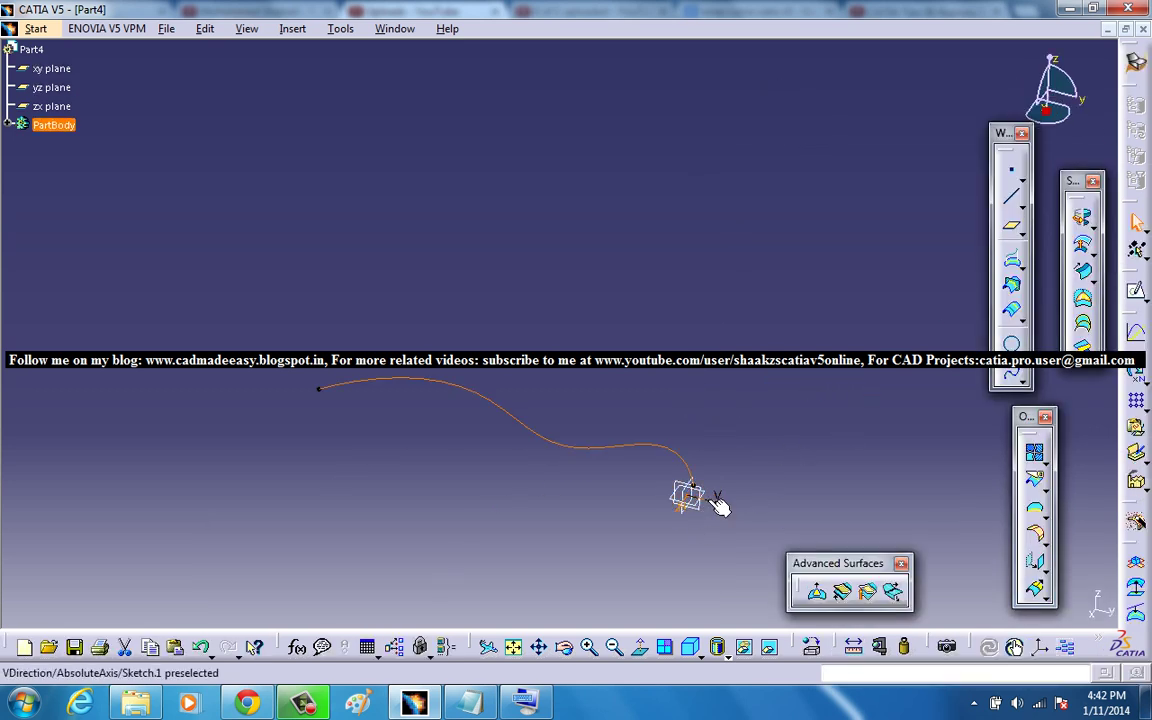
Step: Sketch a 164 mm vertical line straight down from the origin on the xy plane
{"action": "left_click", "coordinate": [716, 494]}
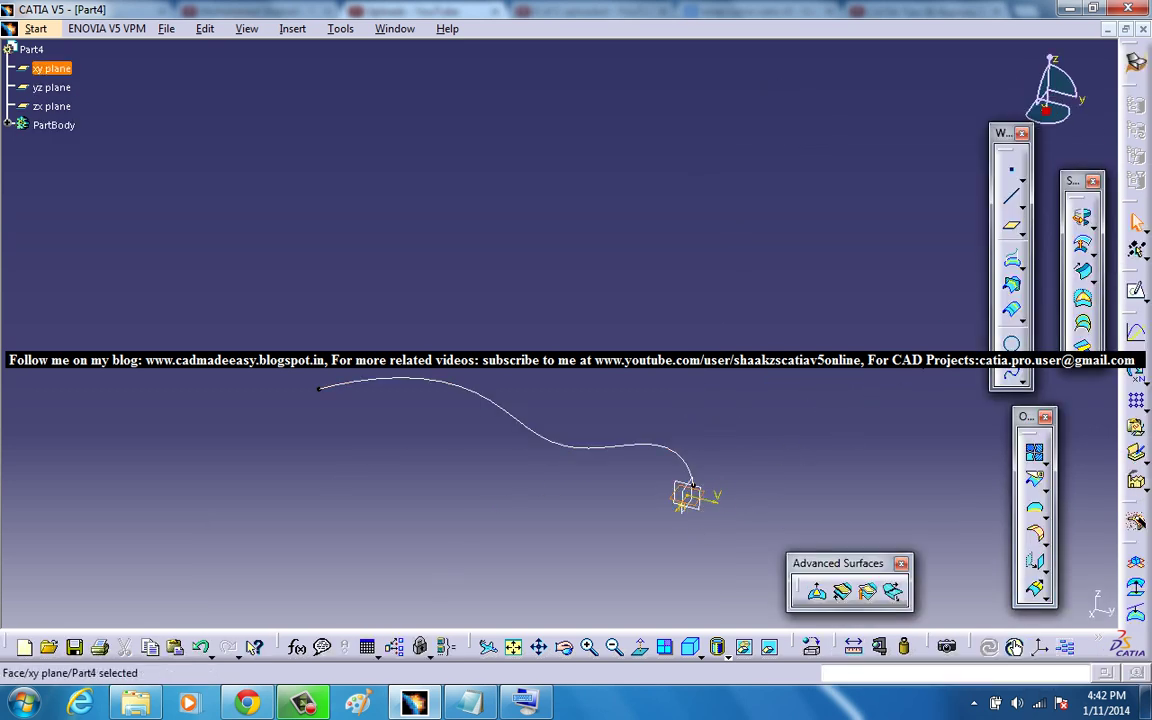
{"action": "left_click", "coordinate": [1136, 290]}
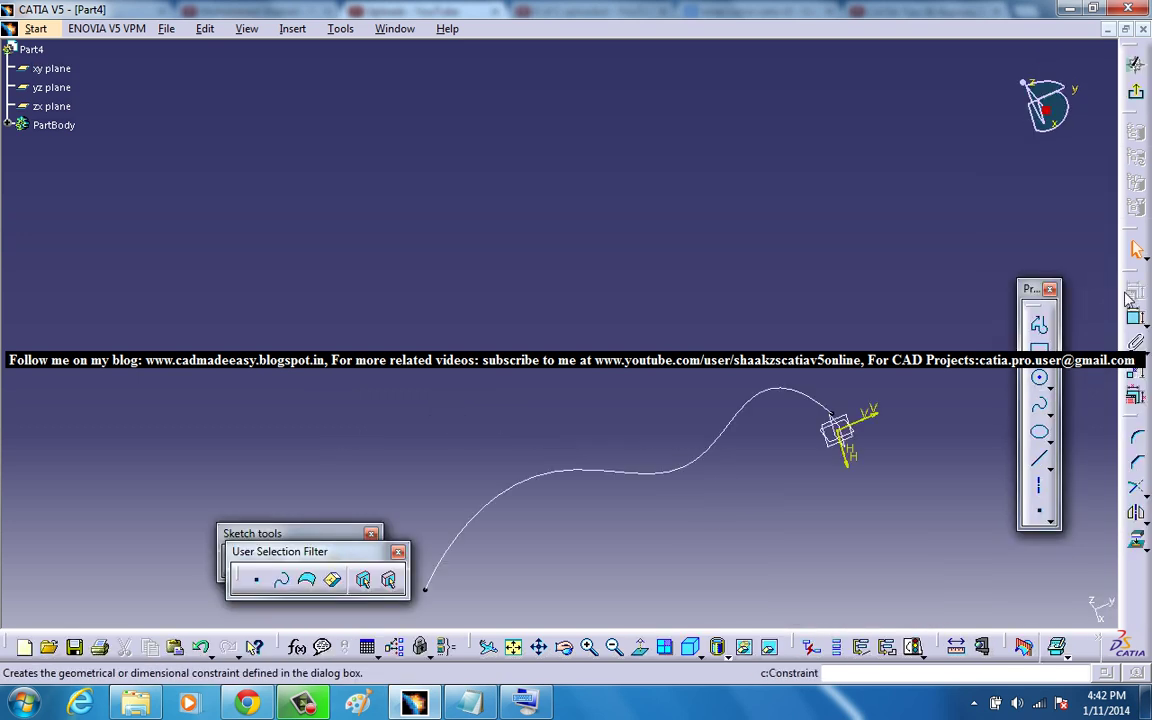
{"action": "middle_click_drag", "start_coordinate": [774, 211], "coordinate": [744, 234]}
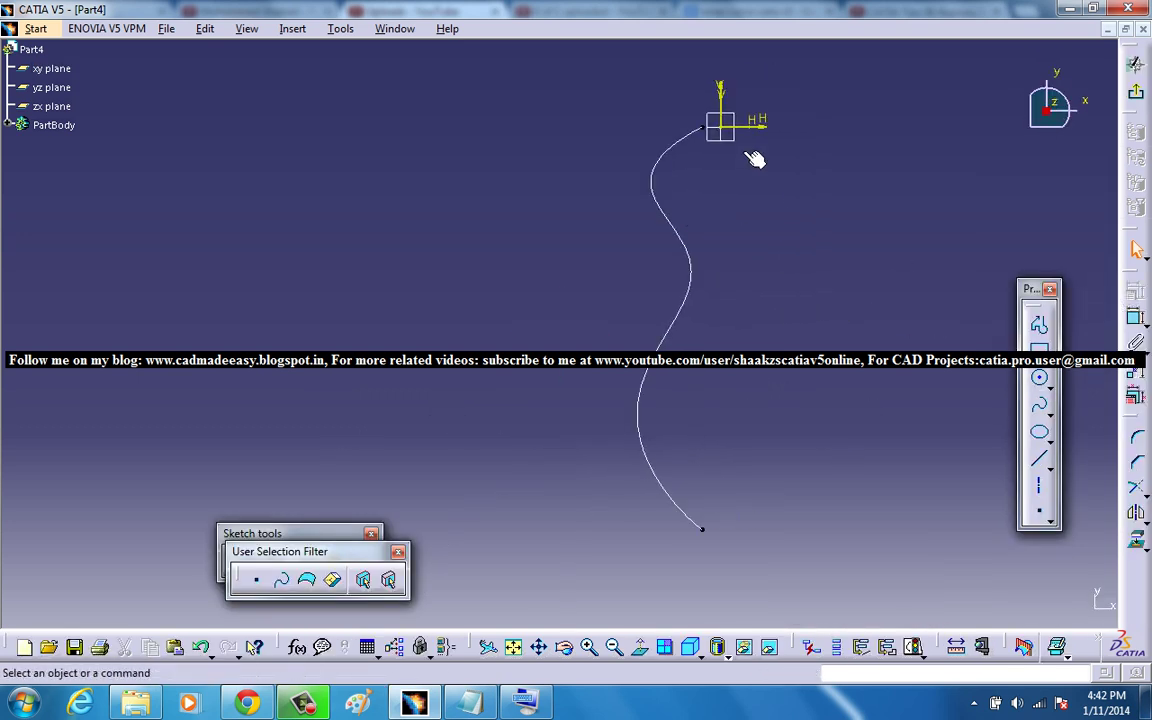
{"action": "left_click", "coordinate": [1040, 458]}
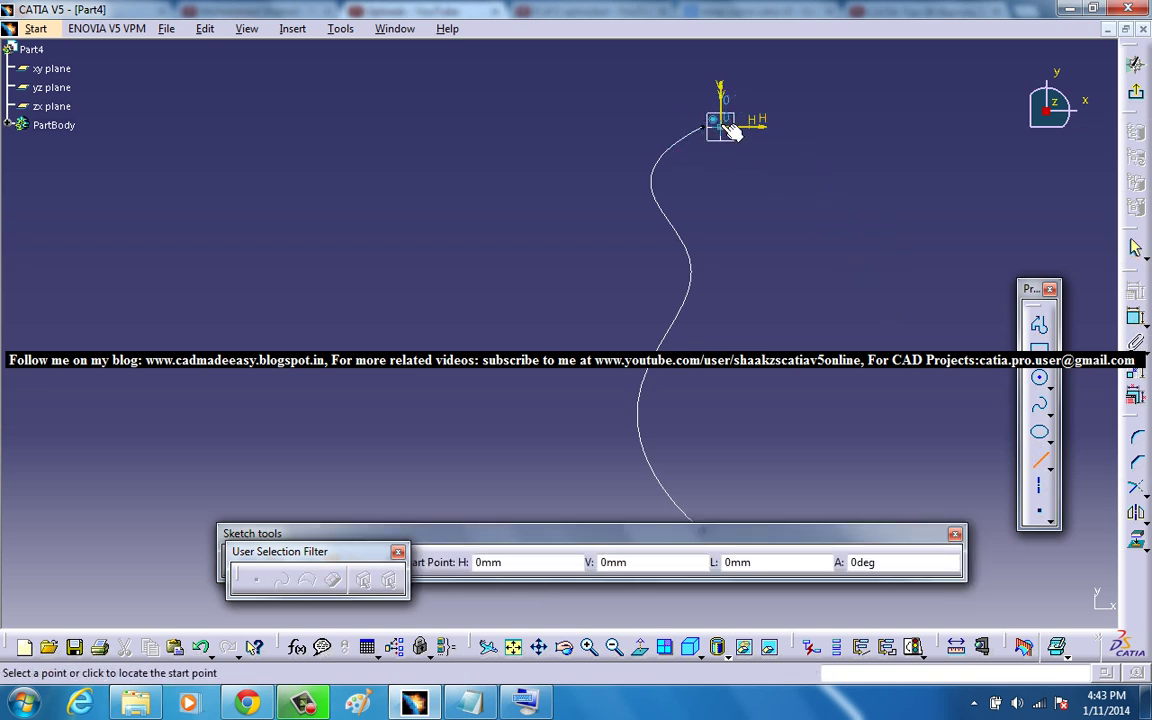
{"action": "left_click", "coordinate": [722, 122]}
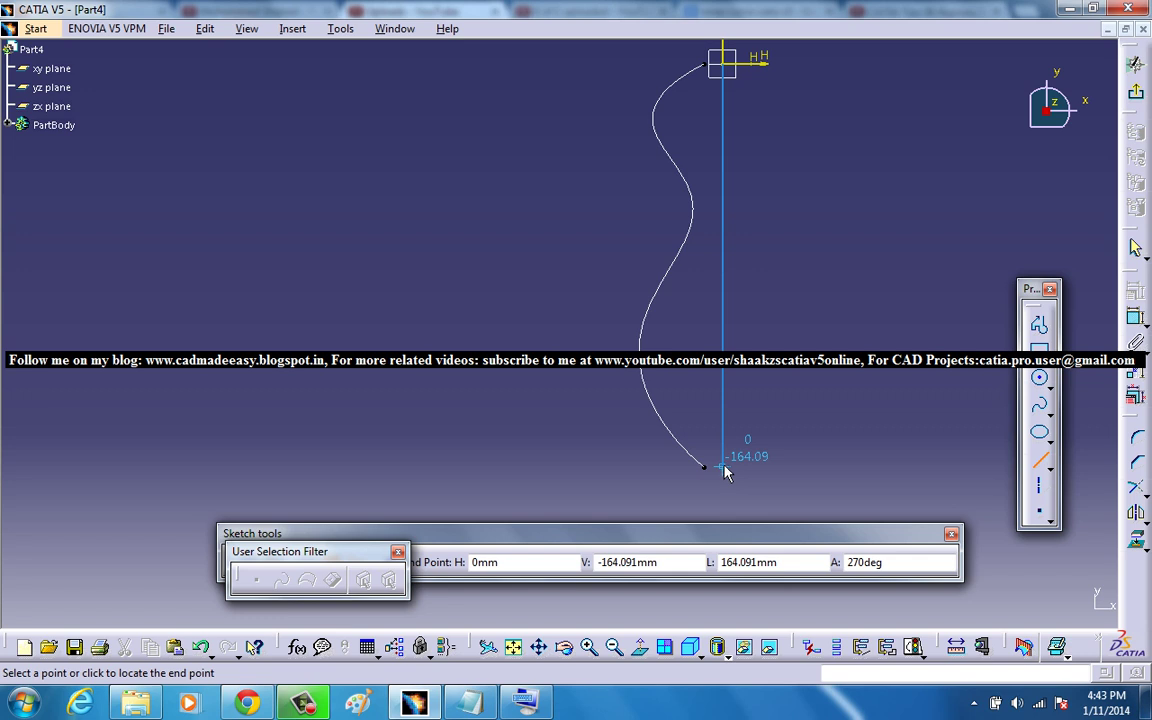
{"action": "left_click", "coordinate": [722, 467]}
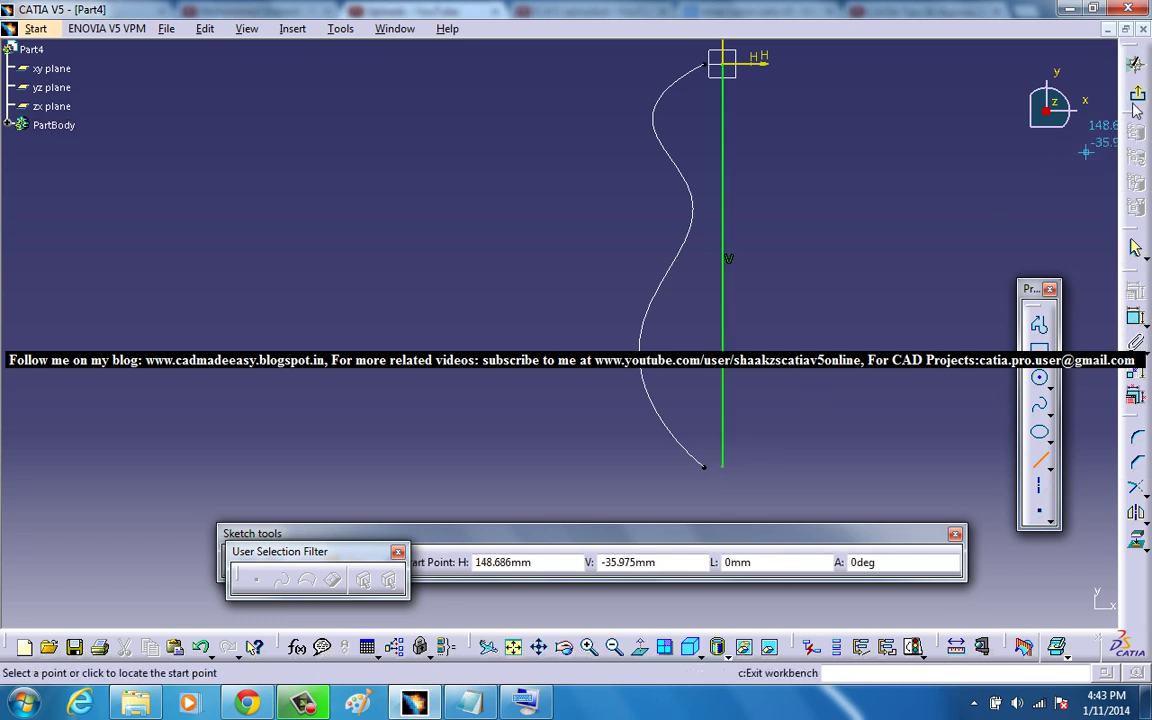
{"action": "left_click", "coordinate": [1136, 63]}
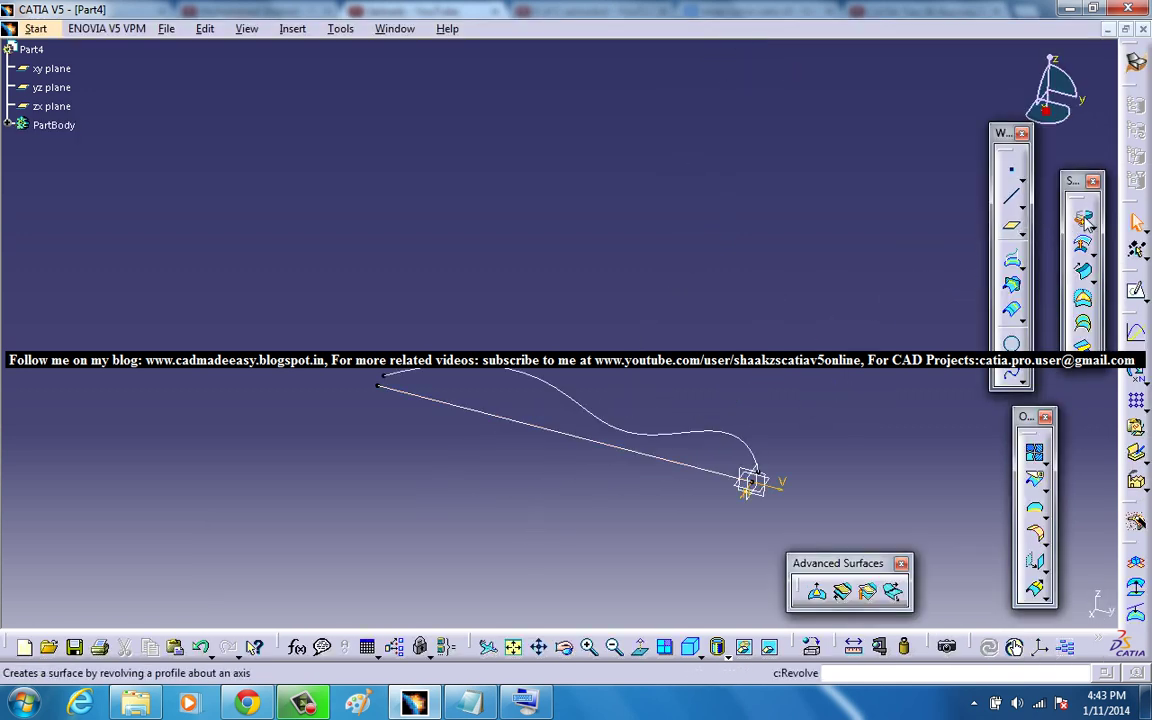
Step: Revolve Sketch.1 about the Sketch.2 axis with both angles set to 180deg
{"action": "left_click", "coordinate": [1085, 220]}
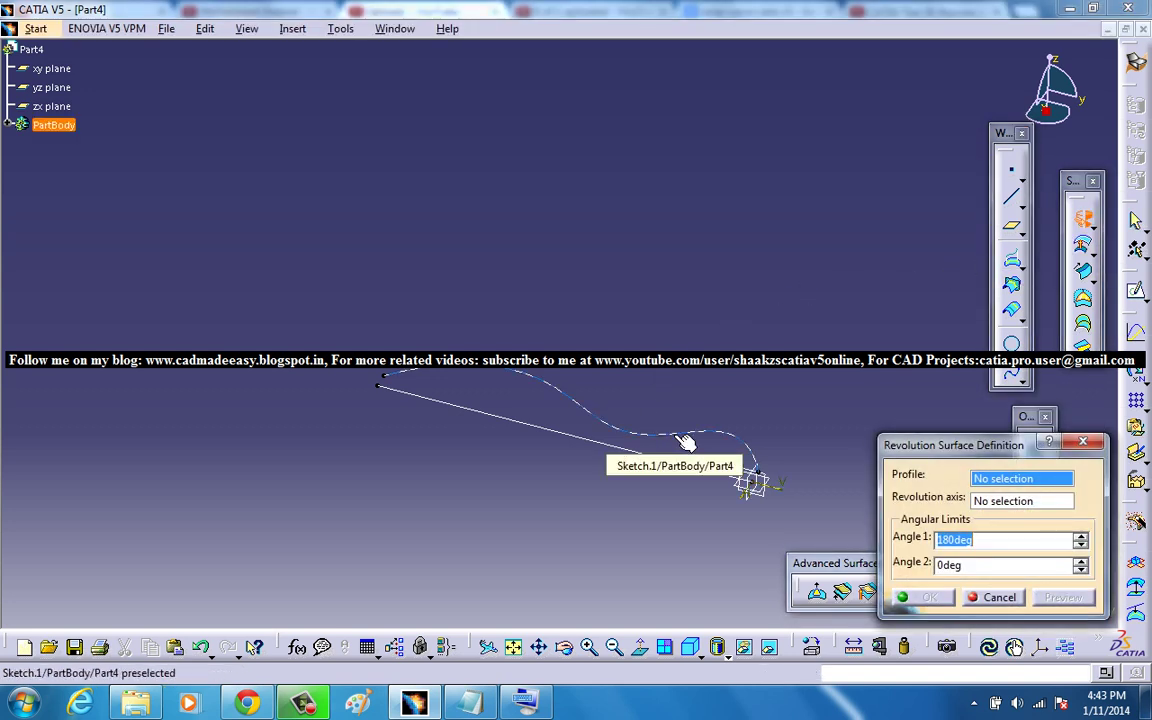
{"action": "left_click", "coordinate": [686, 442]}
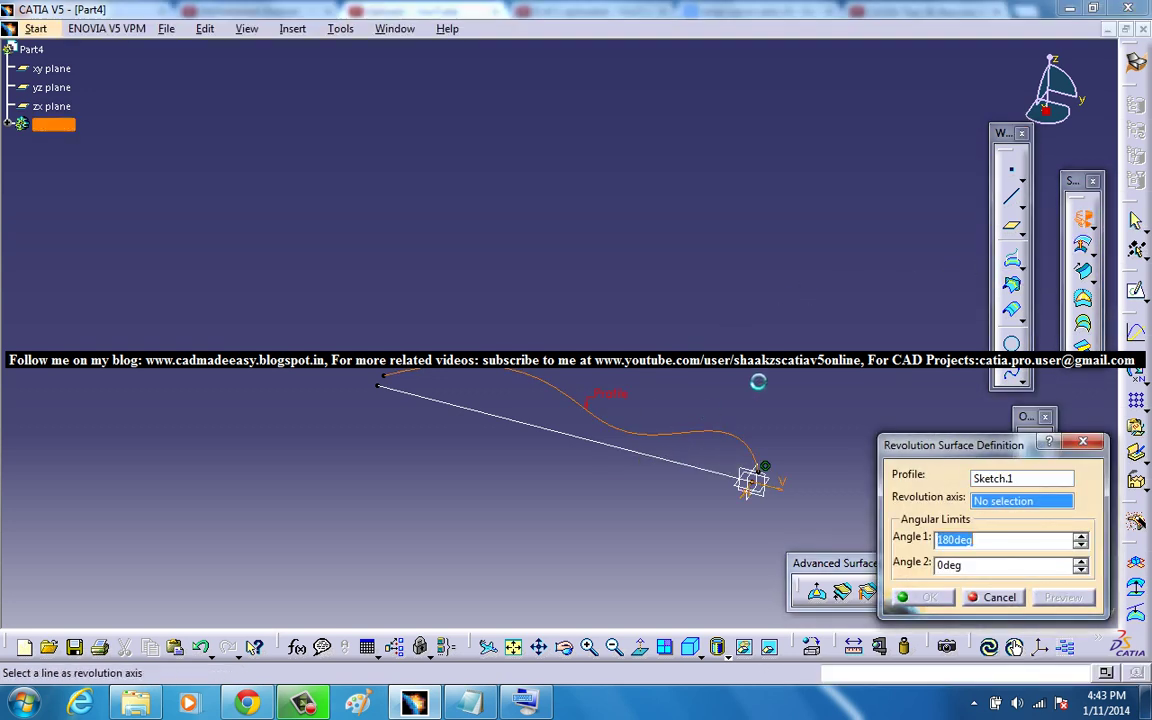
{"action": "left_click", "coordinate": [663, 460]}
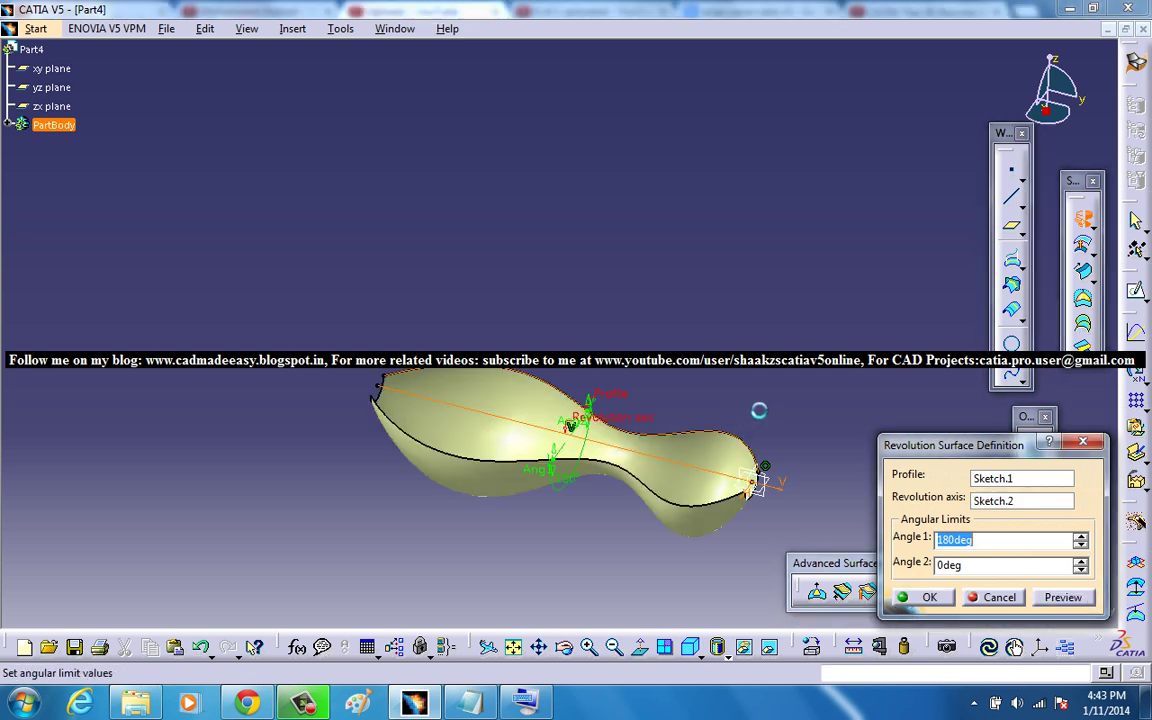
{"action": "middle_click_drag", "start_coordinate": [687, 392], "coordinate": [663, 220], "text": "ctrl"}
{"action": "double_click", "coordinate": [980, 564]}
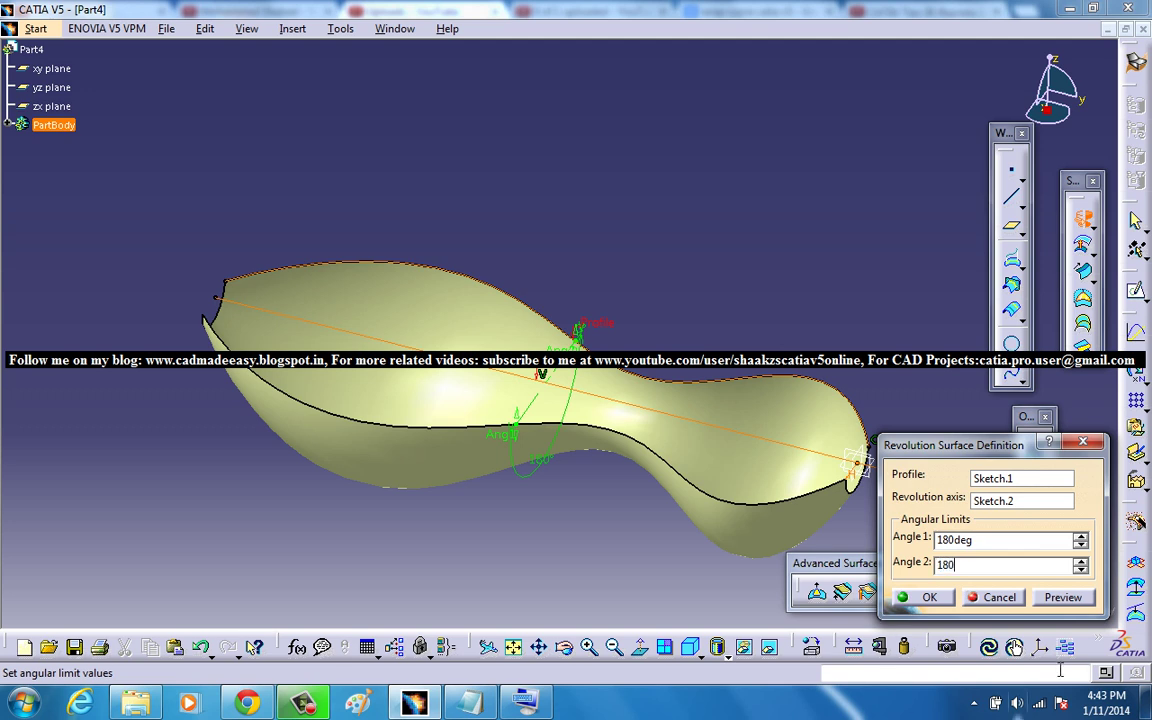
{"action": "key", "text": "Return"}
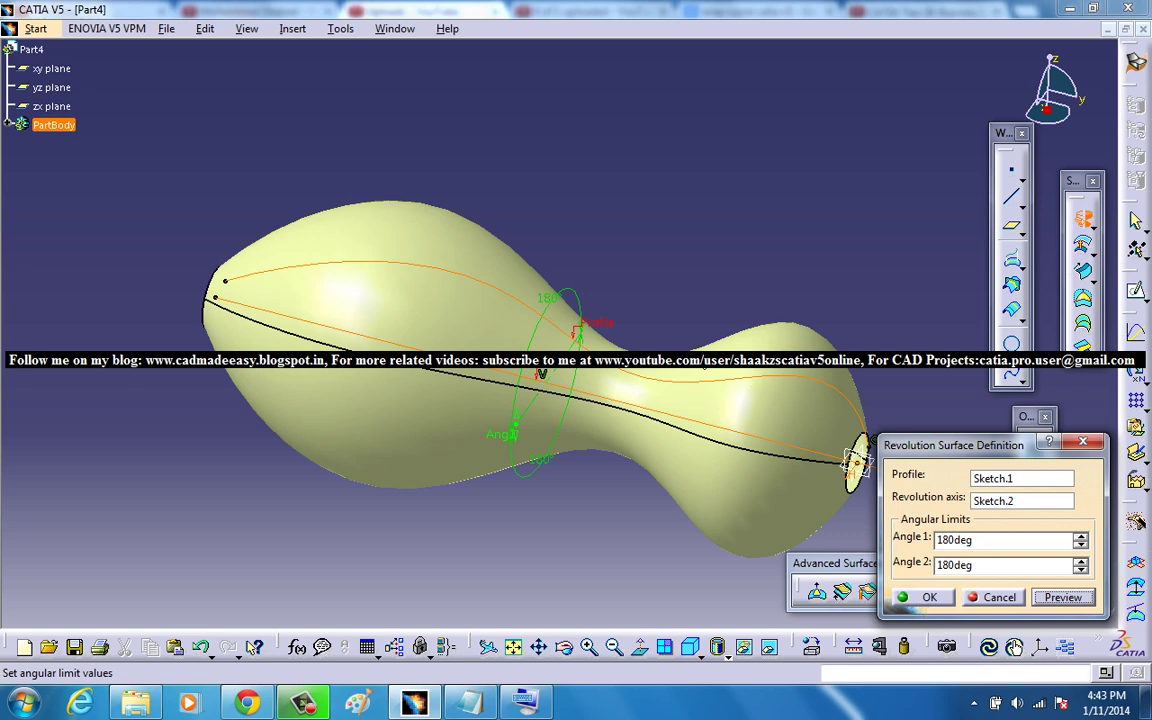
Step: Finish Revolute.1 and start a new sketch on the xy plane
{"action": "left_click", "coordinate": [930, 597]}
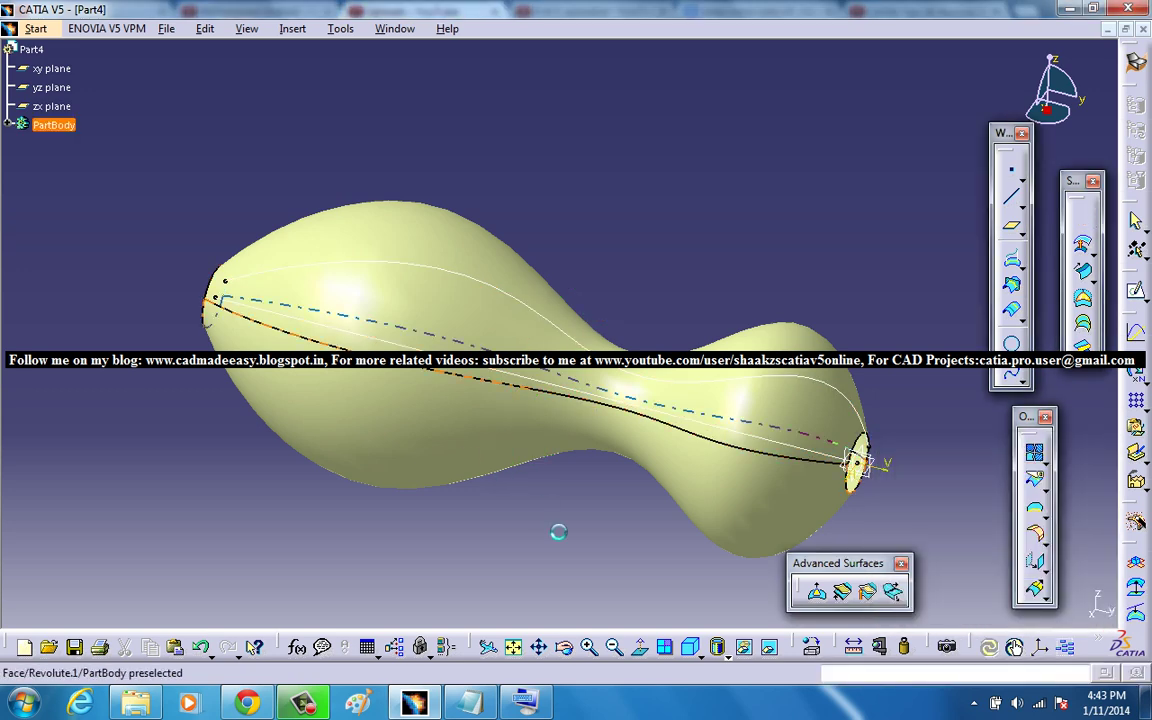
{"action": "middle_click_drag", "start_coordinate": [690, 528], "coordinate": [342, 410]}
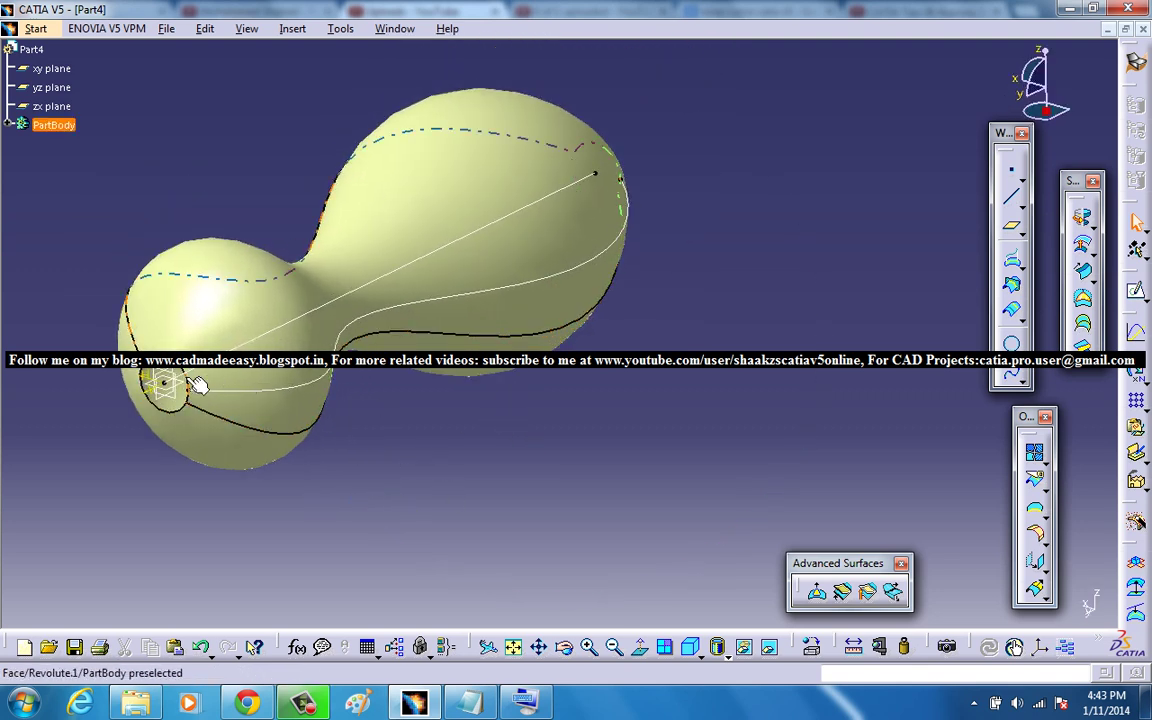
{"action": "middle_click_drag", "start_coordinate": [231, 388], "coordinate": [190, 410]}
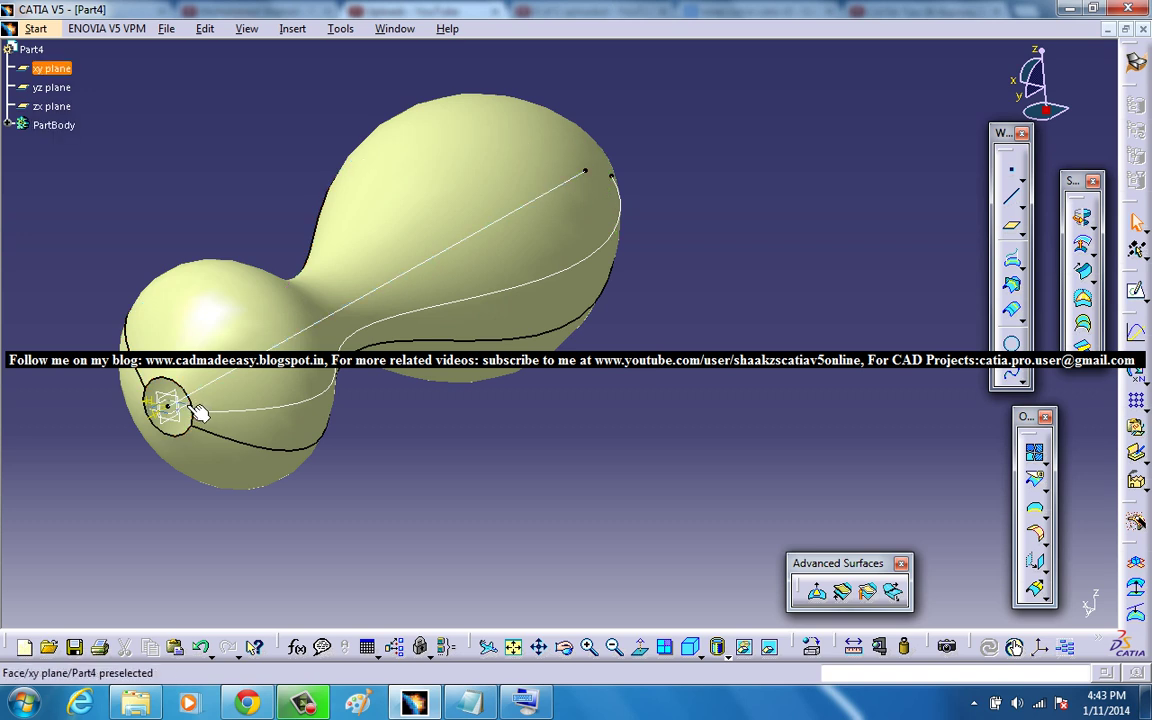
{"action": "left_click", "coordinate": [156, 401]}
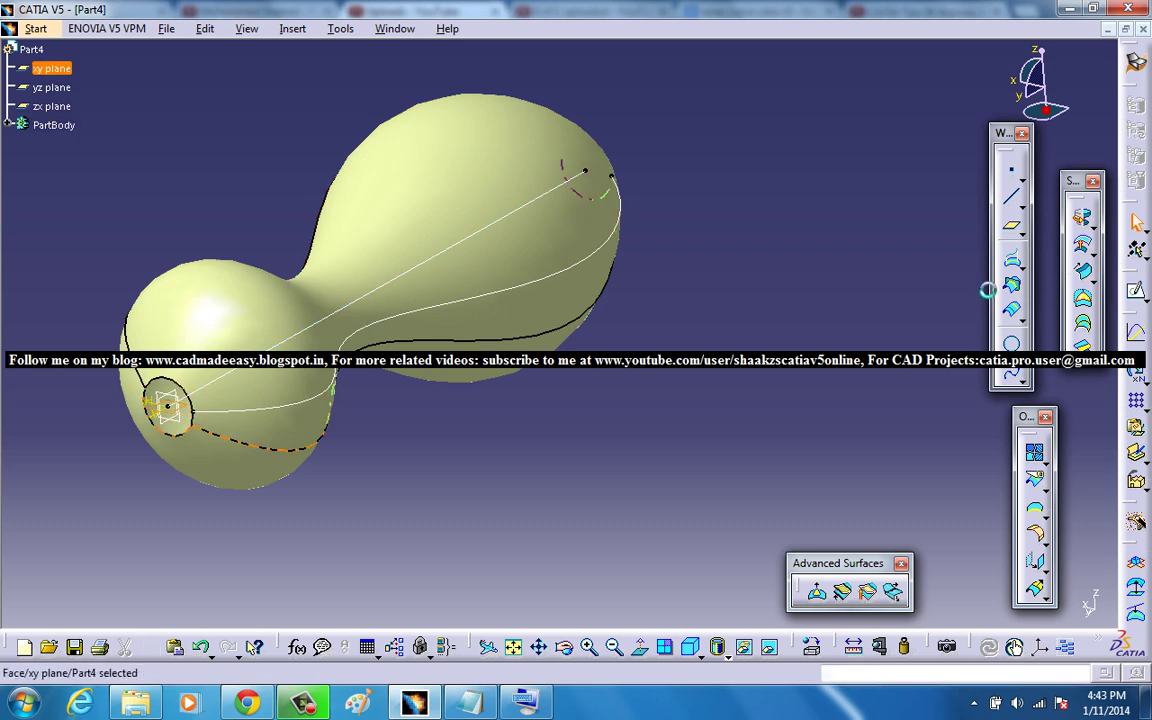
{"action": "left_click", "coordinate": [1136, 290]}
{"action": "middle_click_drag", "start_coordinate": [640, 340], "coordinate": [714, 296]}
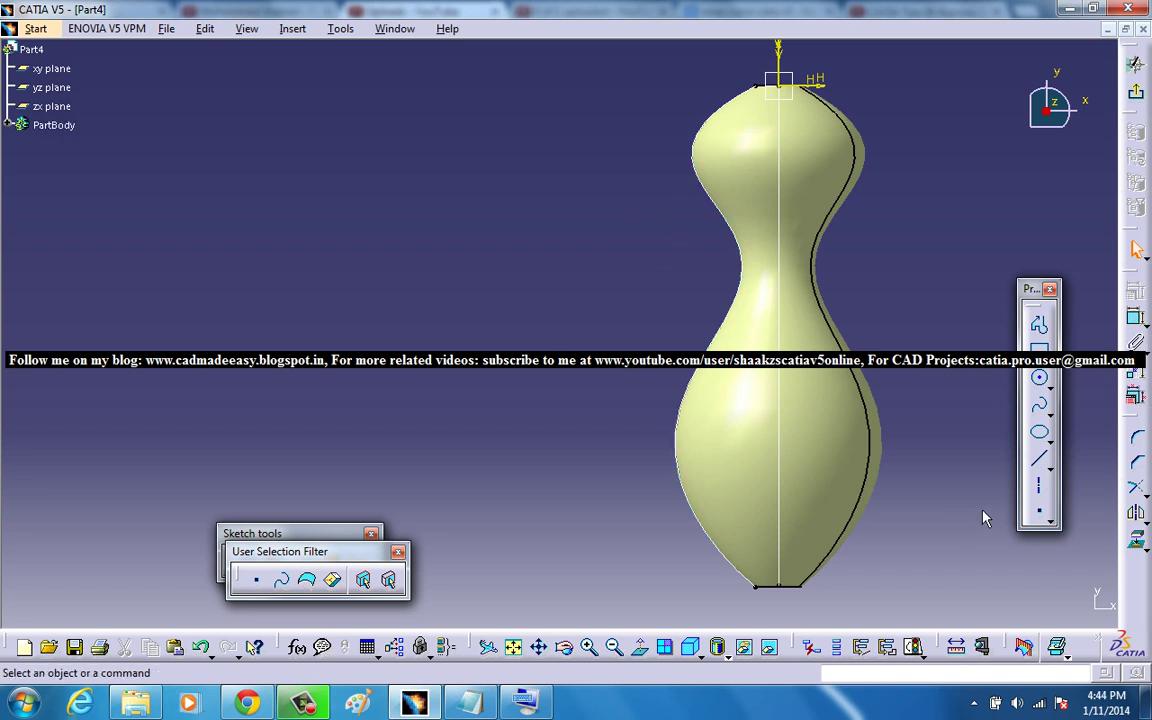
Step: Draw a five-point curved spline beside the gourd as Sketch.3 and exit the sketch
{"action": "left_click", "coordinate": [1039, 404]}
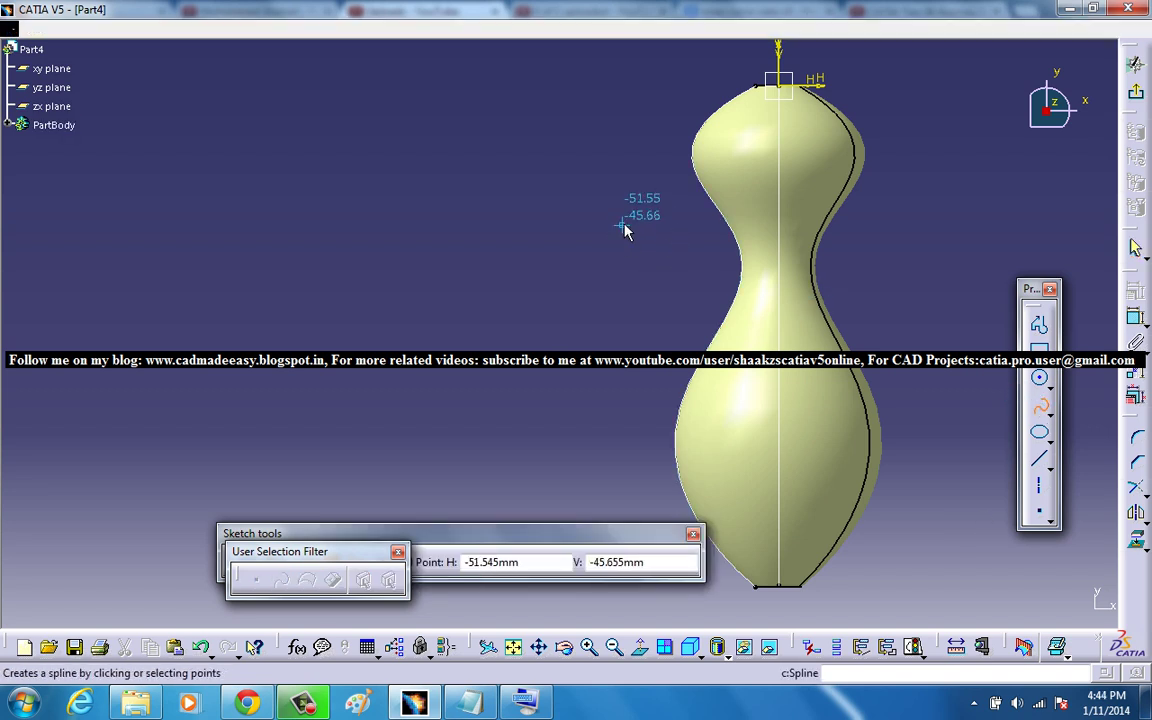
{"action": "middle_click_drag", "start_coordinate": [625, 232], "coordinate": [830, 193]}
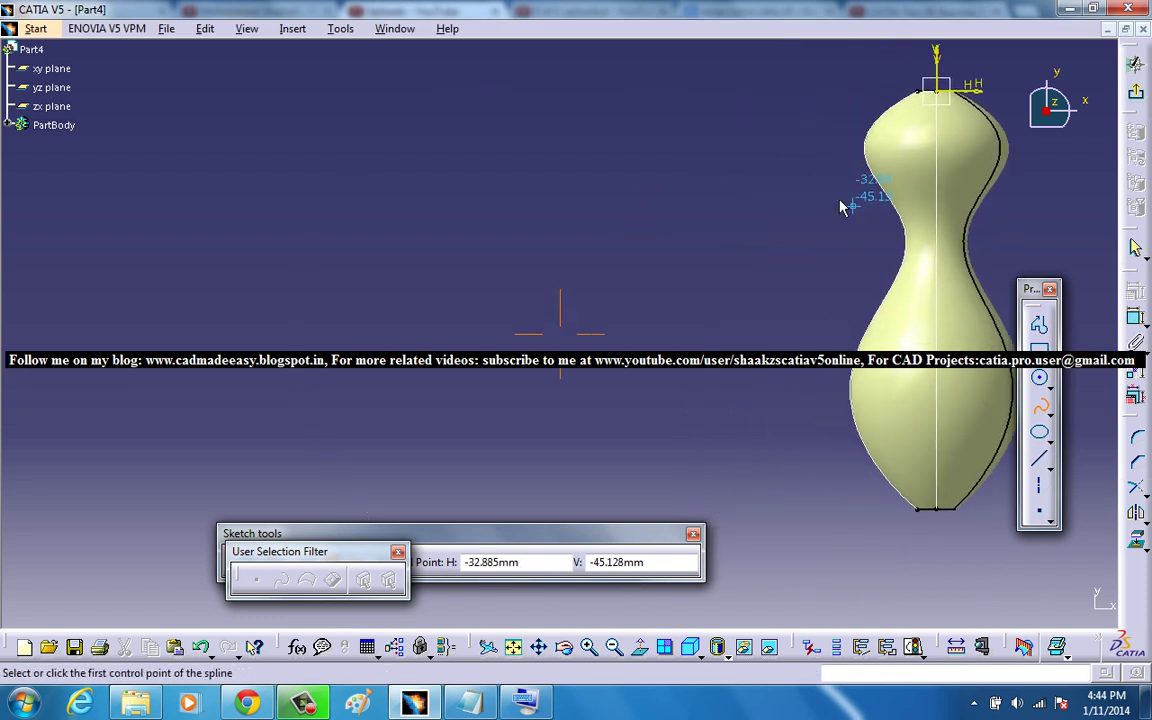
{"action": "left_click", "coordinate": [746, 90]}
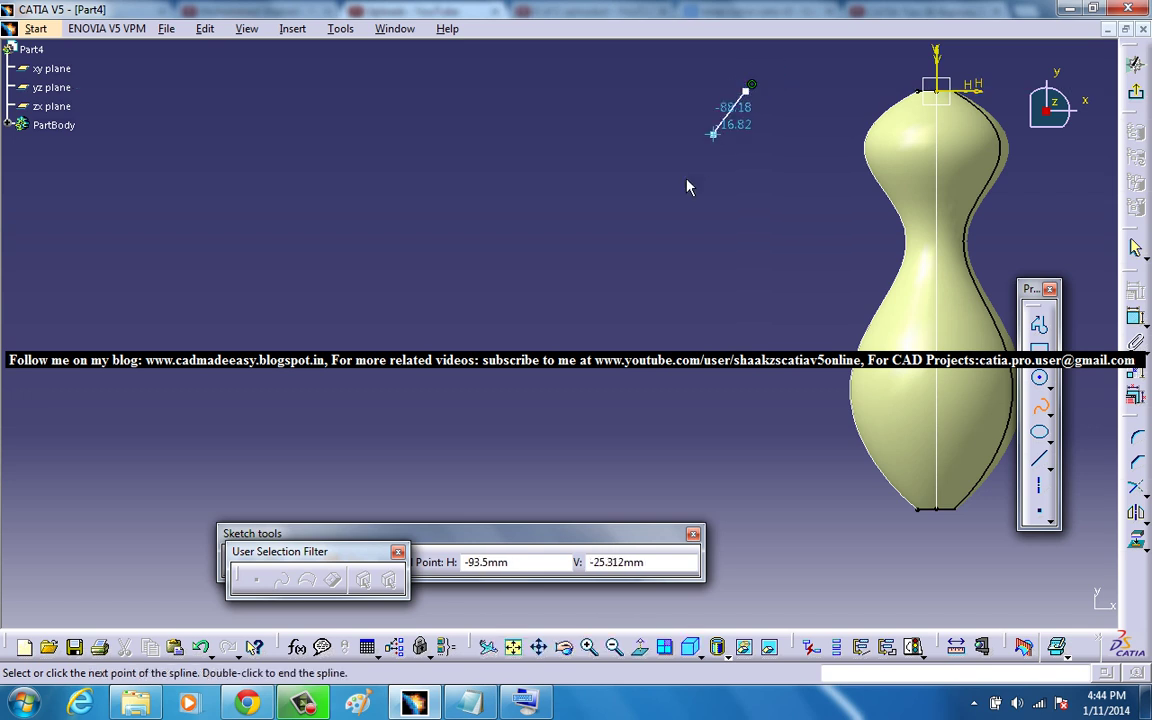
{"action": "left_click", "coordinate": [667, 228]}
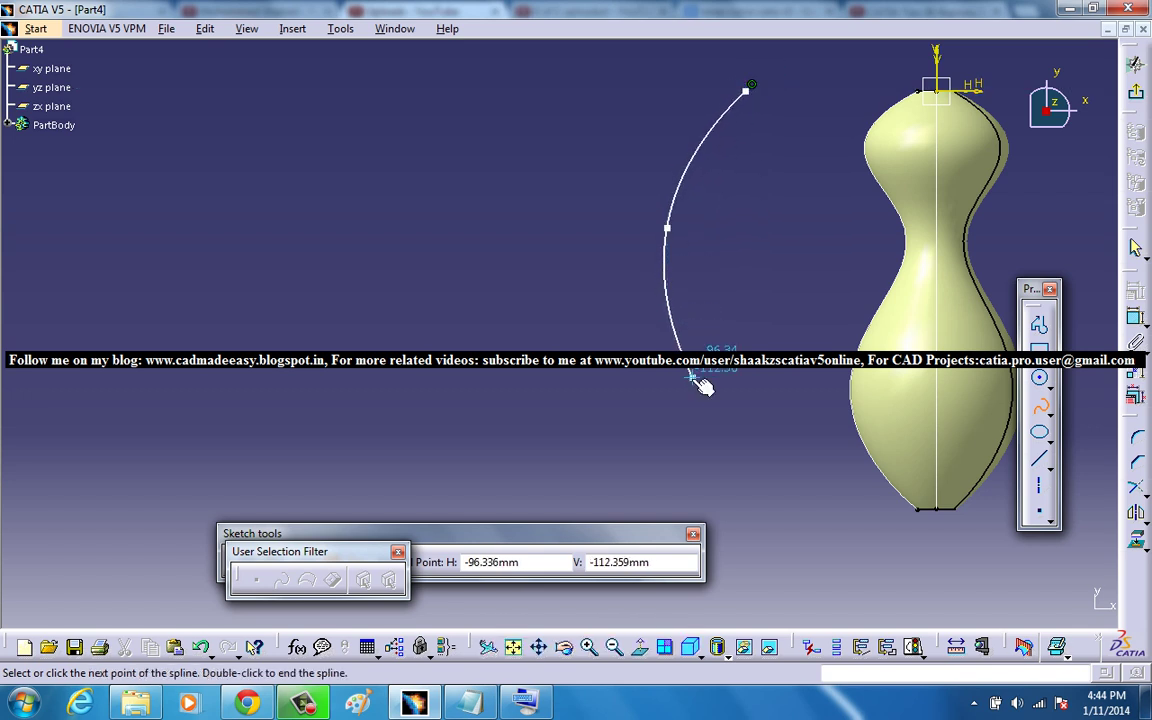
{"action": "left_click", "coordinate": [692, 378]}
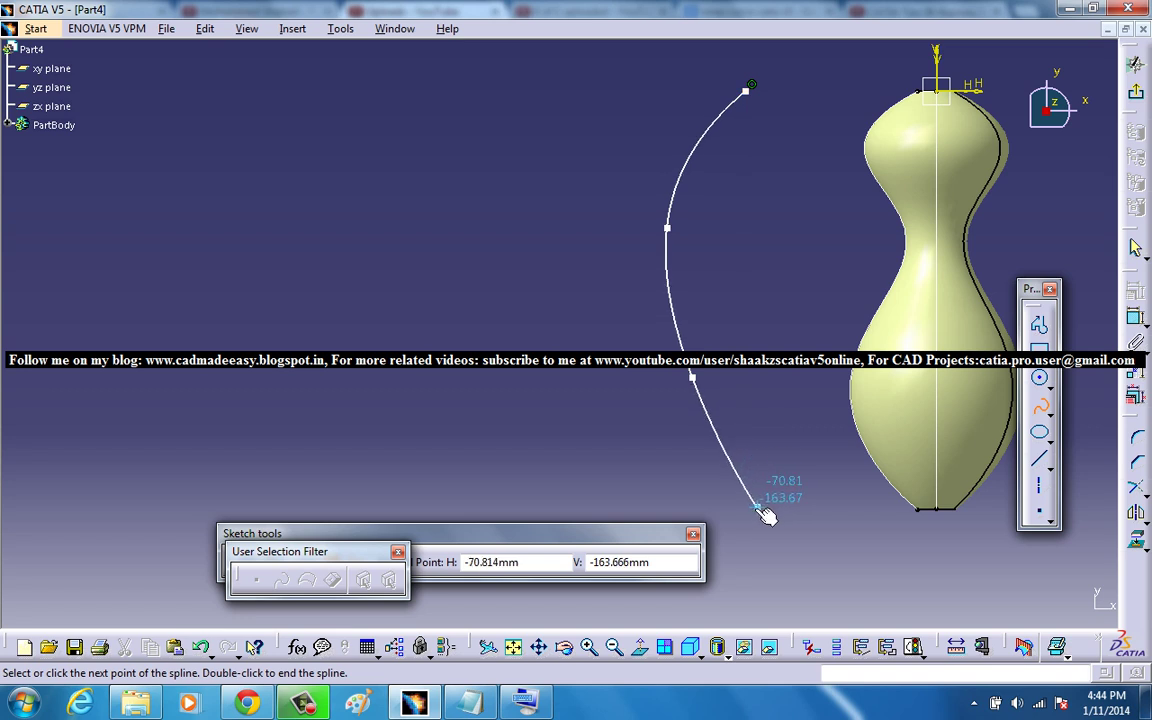
{"action": "left_click", "coordinate": [777, 514]}
{"action": "double_click", "coordinate": [1108, 132]}
{"action": "left_click", "coordinate": [1135, 63]}
{"action": "mouse_move", "coordinate": [497, 342]}
{"action": "middle_mouse_down"}
{"action": "mouse_move", "coordinate": [432, 309]}
{"action": "mouse_move", "coordinate": [699, 303]}
{"action": "mouse_move", "coordinate": [514, 272]}
{"action": "middle_mouse_up"}
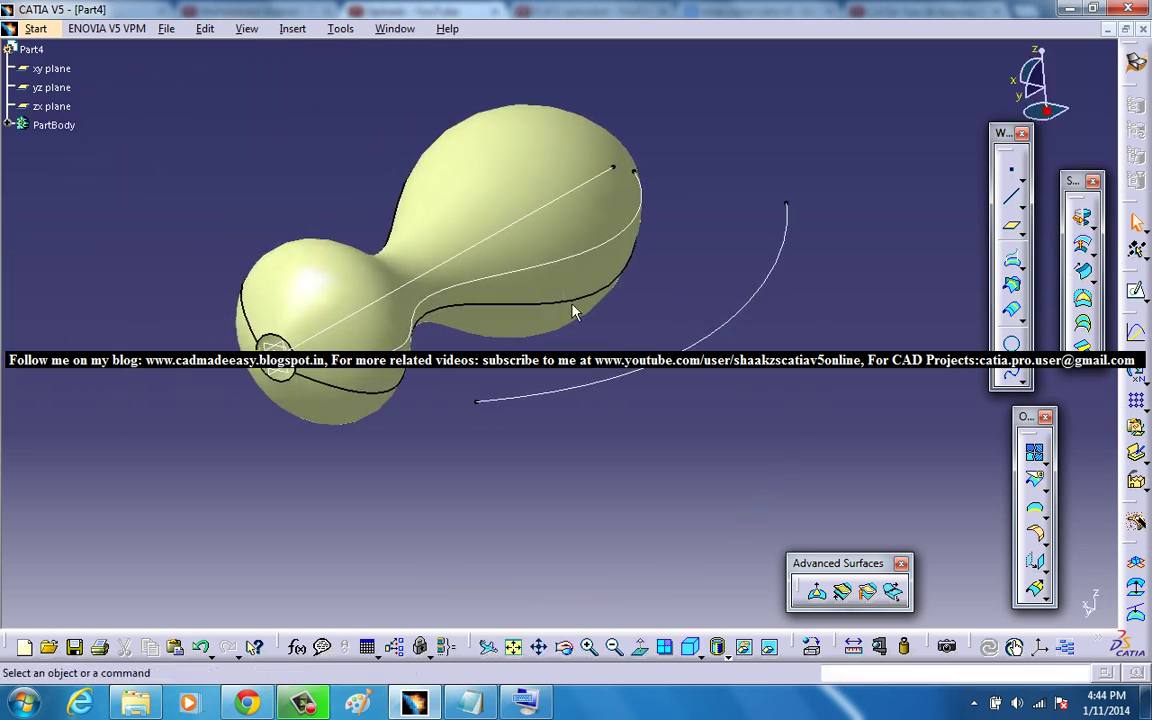
{"action": "left_click", "coordinate": [523, 228]}
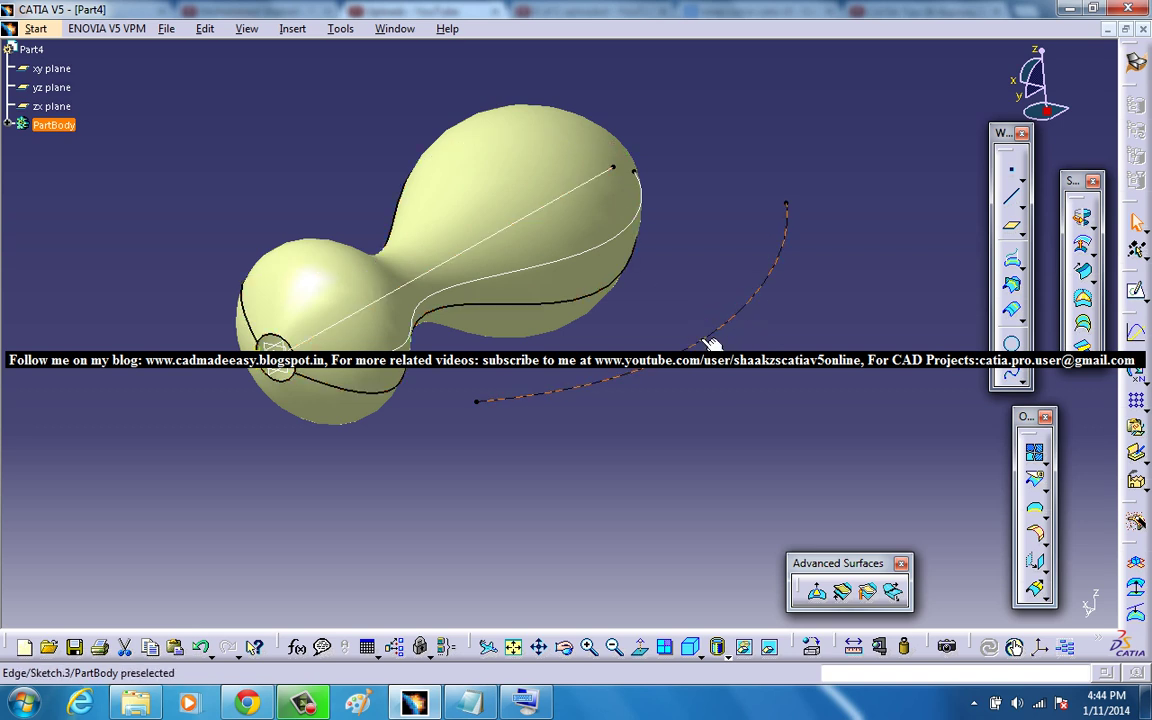
{"action": "left_click", "coordinate": [746, 302]}
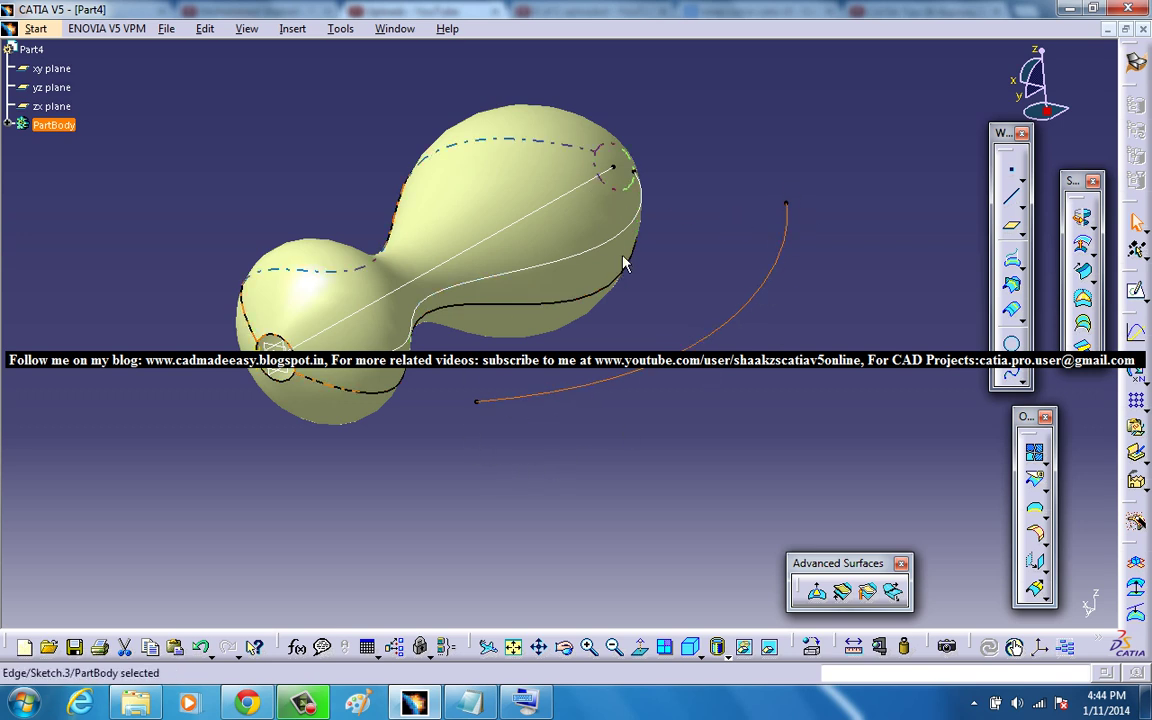
Step: Open the Wrap Curve Definition dialog and position it beside the gourd surface
{"action": "left_click", "coordinate": [925, 547]}
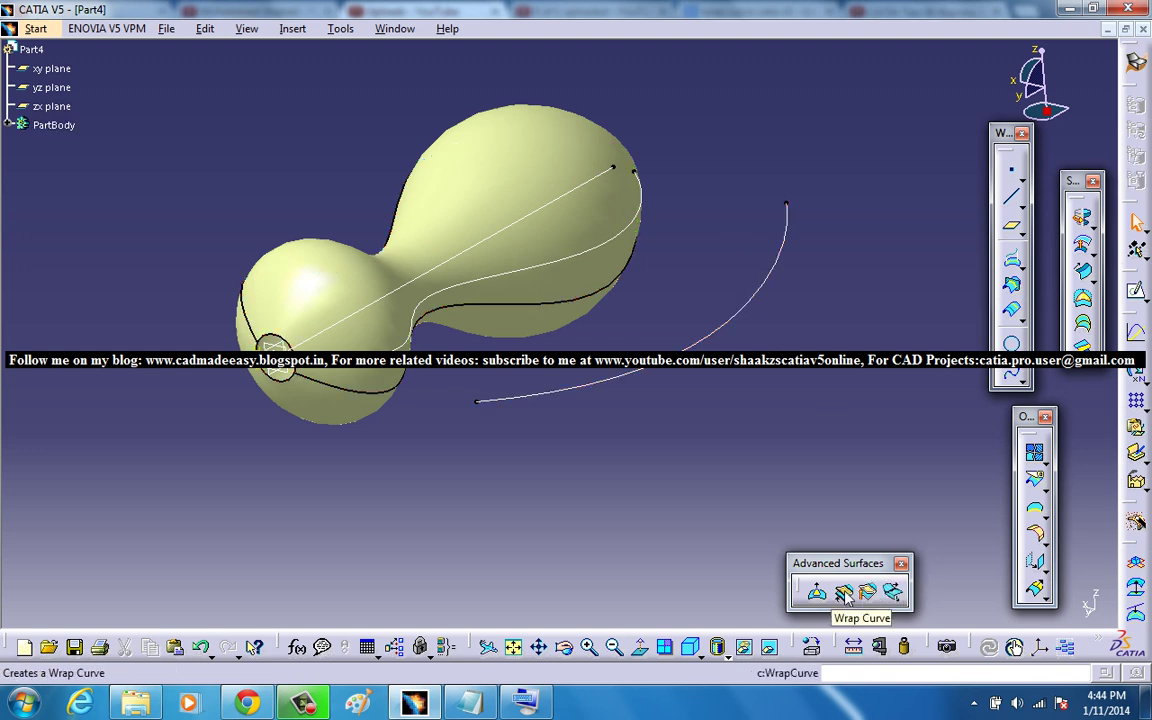
{"action": "left_click", "coordinate": [845, 595]}
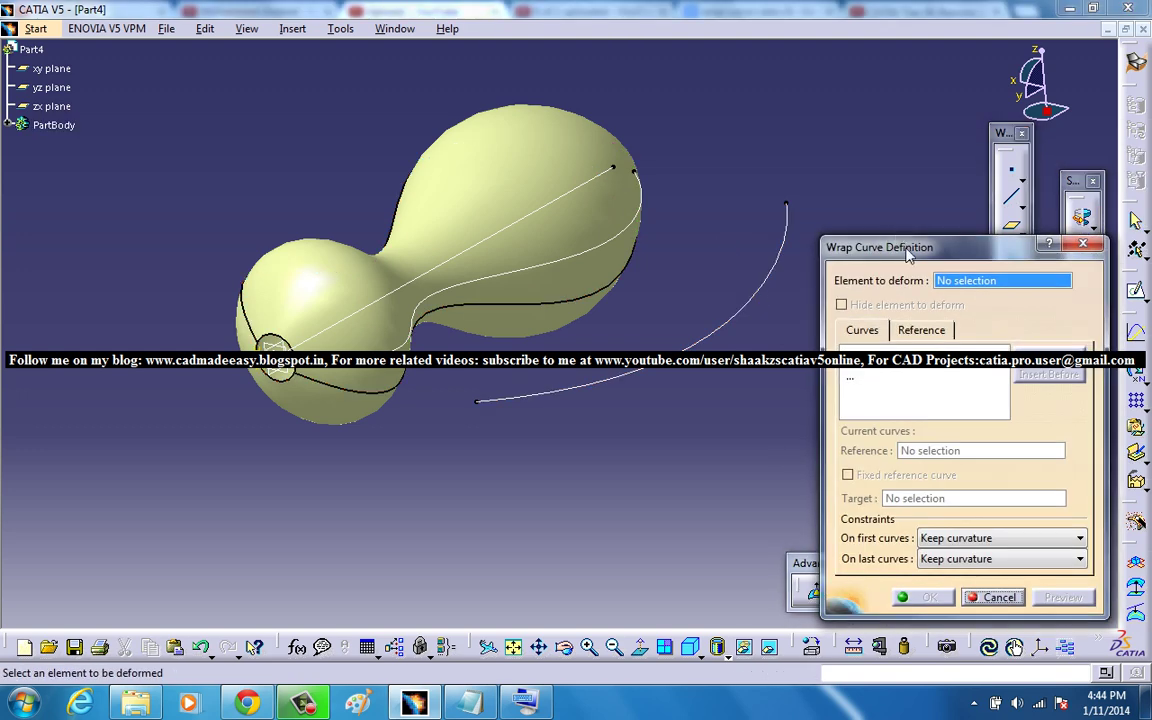
{"action": "left_click_drag", "start_coordinate": [908, 255], "coordinate": [552, 291]}
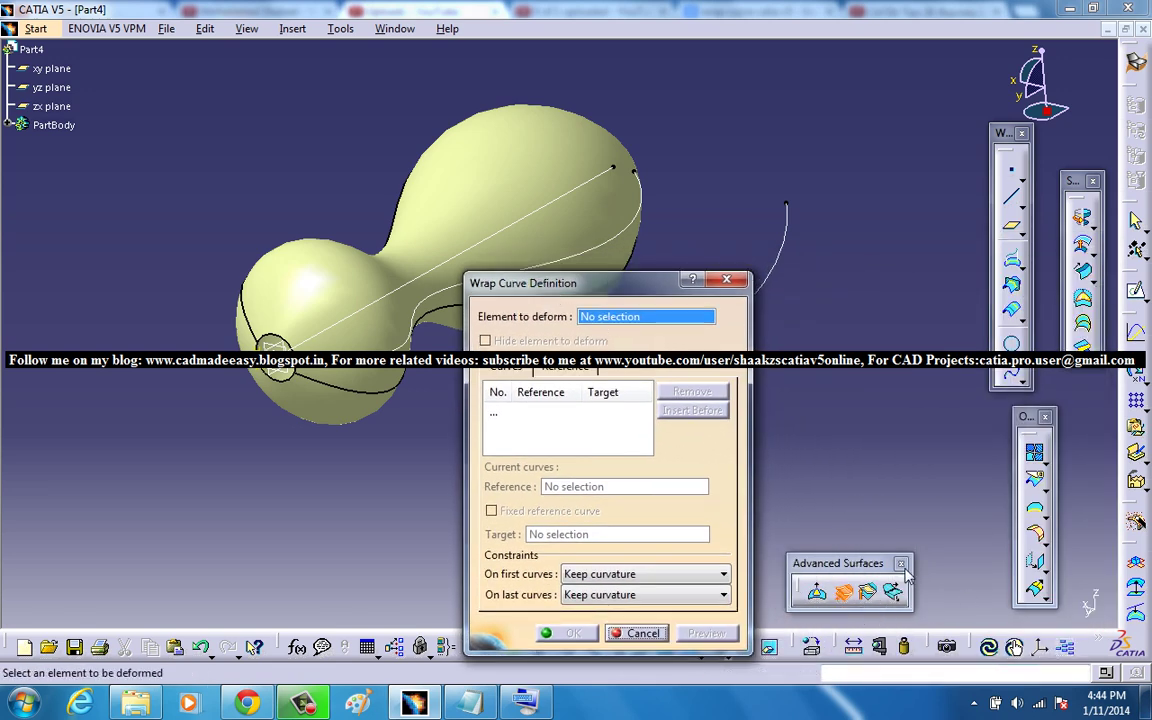
{"action": "right_click", "coordinate": [1100, 650]}
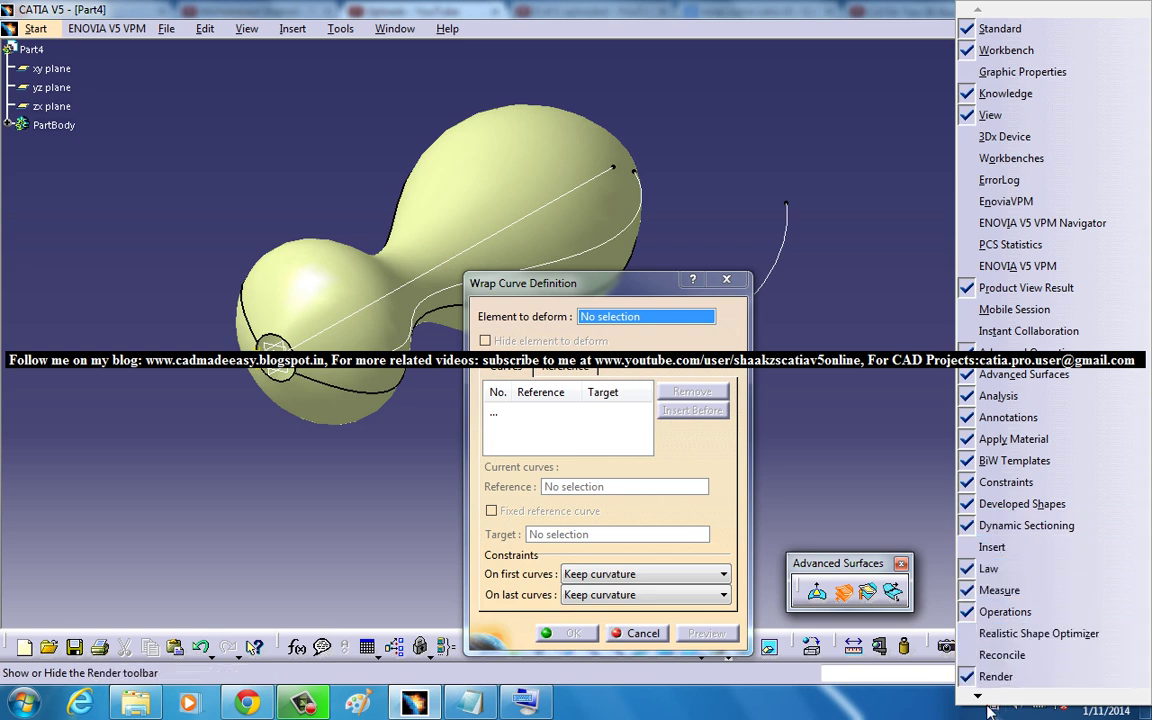
{"action": "mouse_move", "coordinate": [985, 697]}
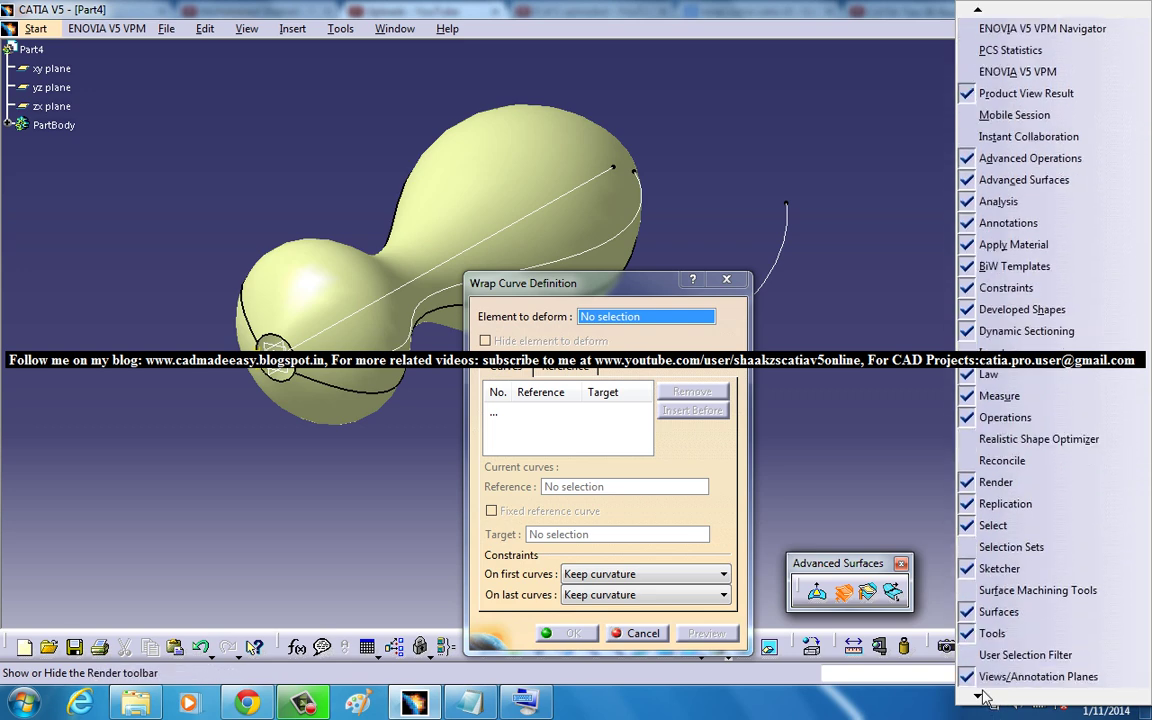
{"action": "left_click", "coordinate": [575, 288]}
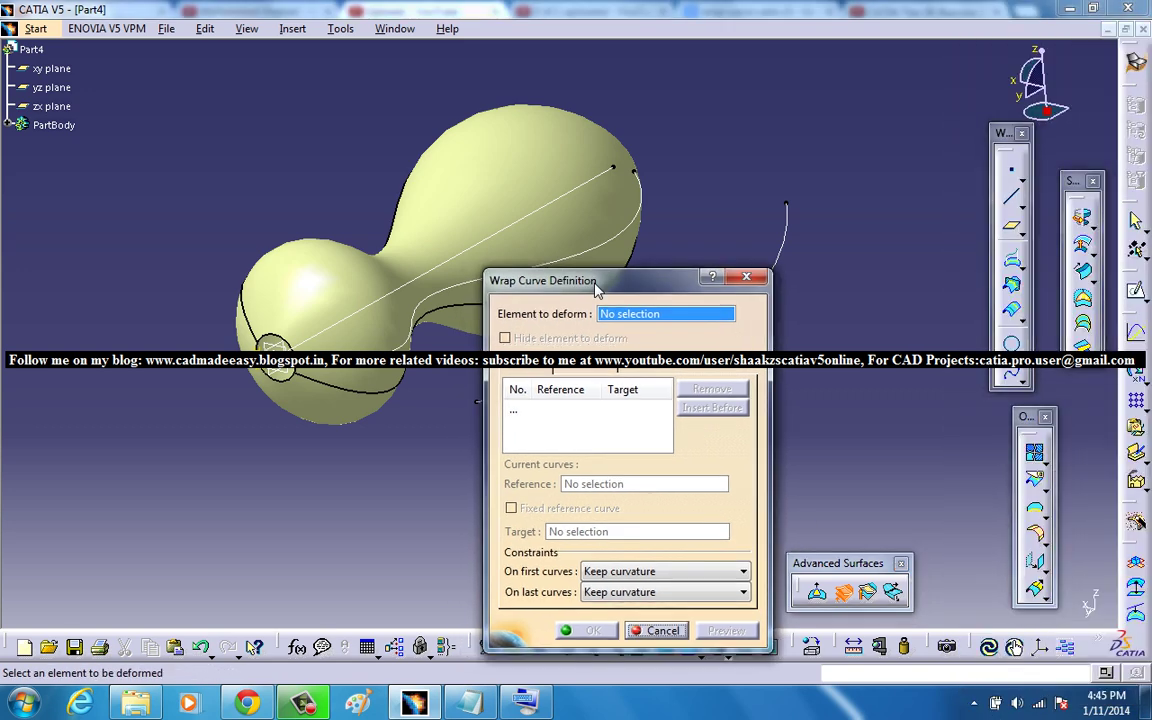
{"action": "left_click_drag", "start_coordinate": [575, 288], "coordinate": [866, 257]}
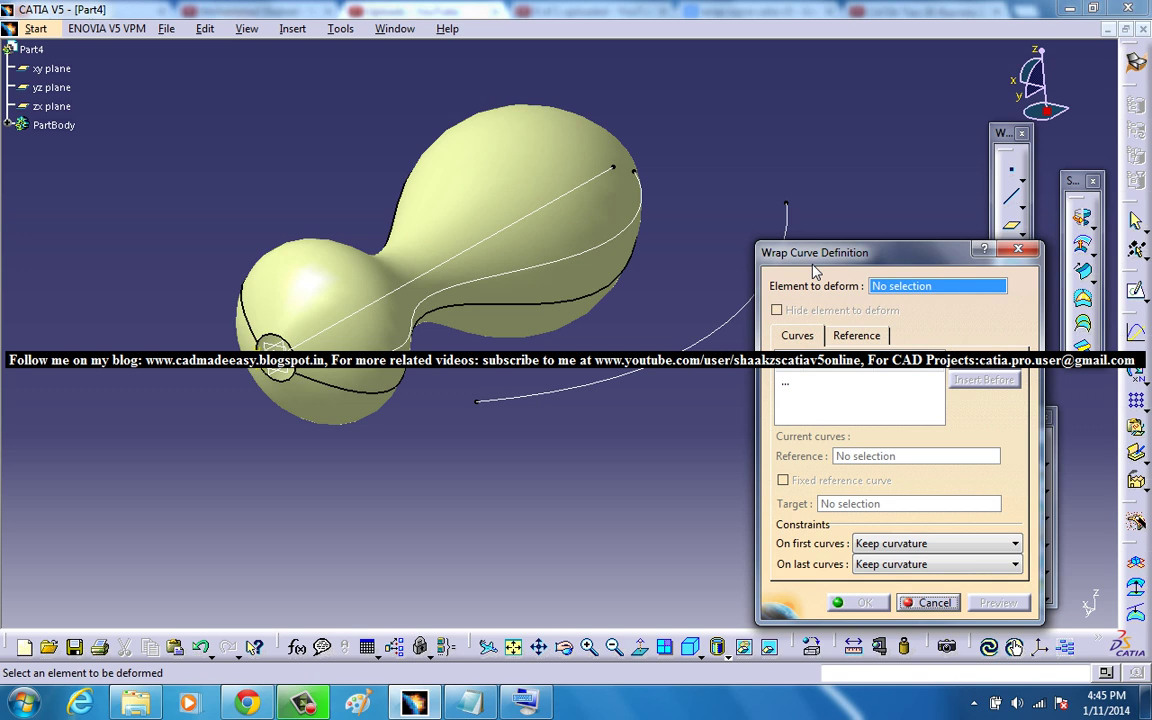
Step: Wrap Revolute.1 from fixed reference curve Sketch.2 onto target Sketch.3 and preview it
{"action": "left_click", "coordinate": [532, 162]}
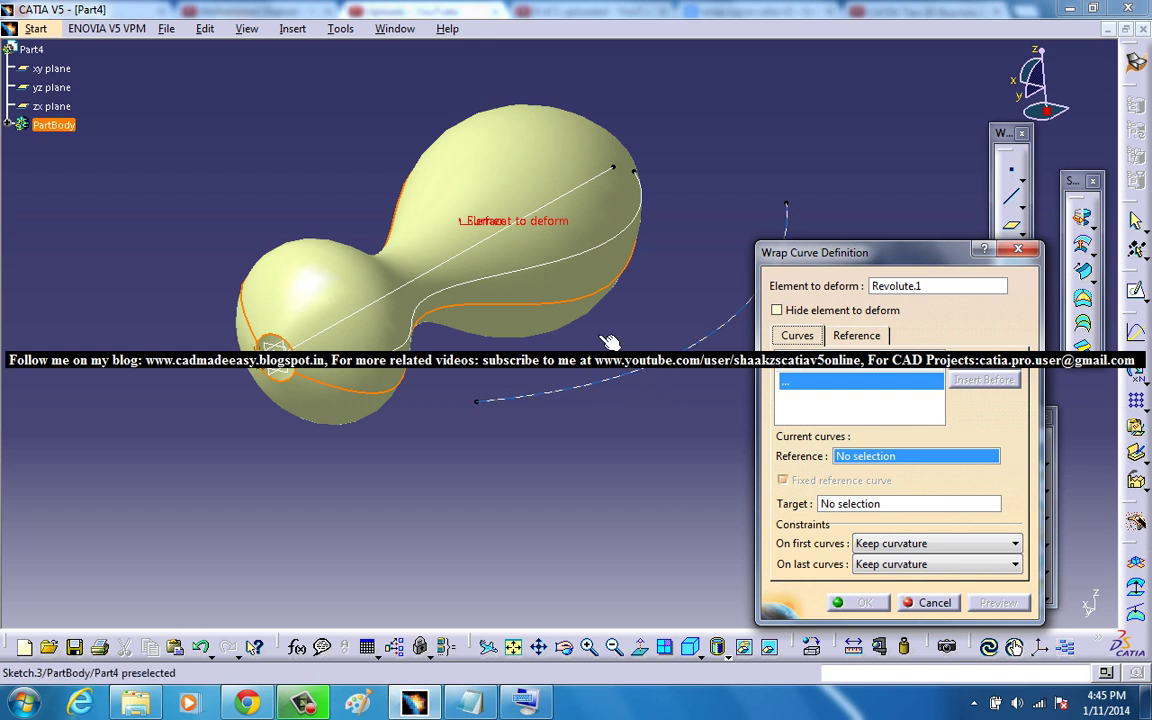
{"action": "left_click", "coordinate": [500, 243]}
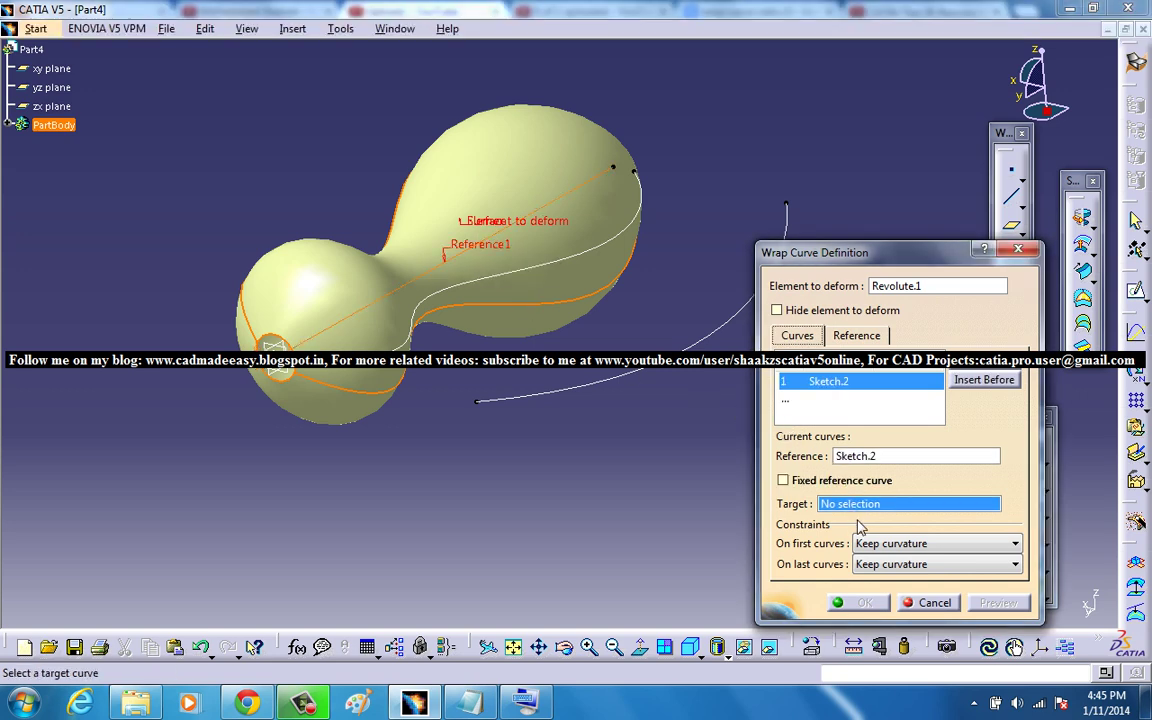
{"action": "left_click", "coordinate": [782, 480]}
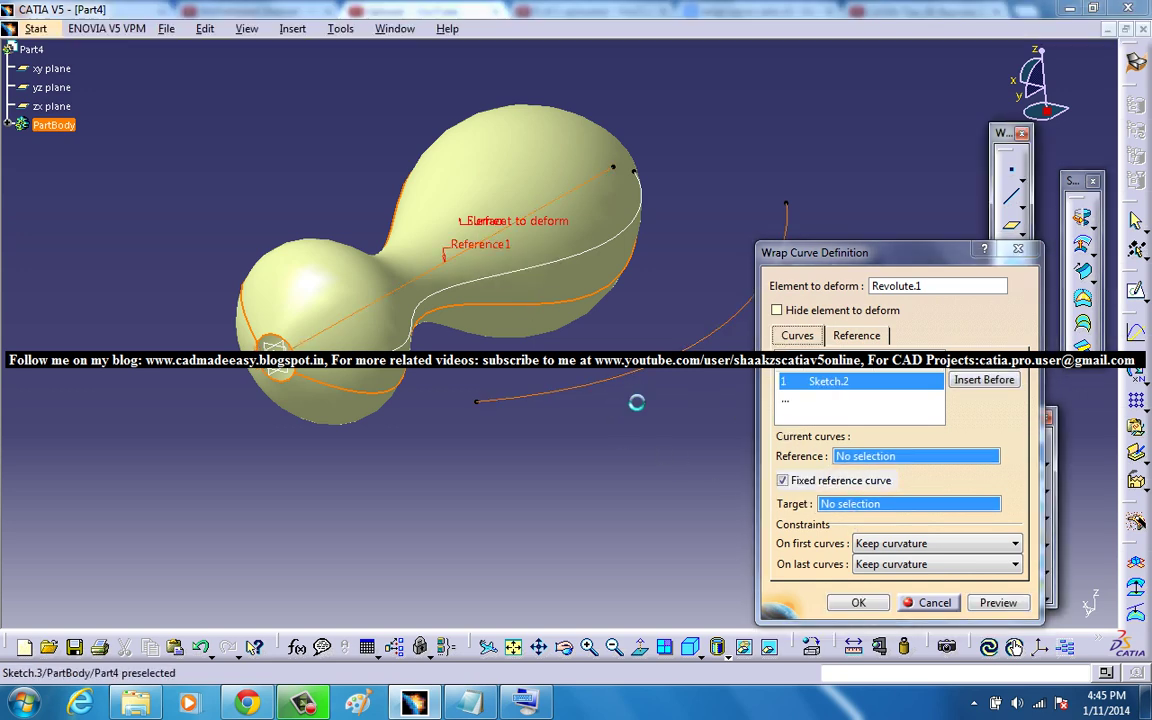
{"action": "left_click", "coordinate": [642, 400]}
{"action": "middle_click_drag", "start_coordinate": [642, 400], "coordinate": [627, 370]}
{"action": "left_click", "coordinate": [998, 602]}
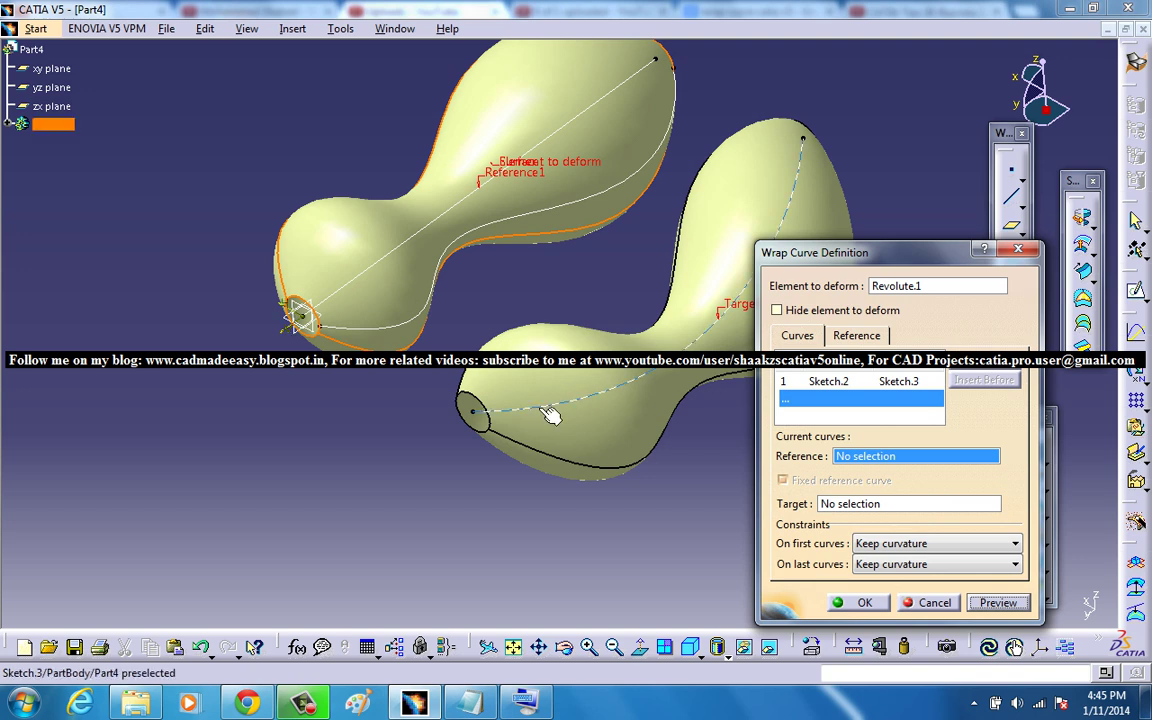
Step: Confirm Wrap curve.1 and orbit and zoom to inspect the bent gourd surface
{"action": "left_click", "coordinate": [862, 603]}
{"action": "middle_click_drag", "start_coordinate": [686, 414], "coordinate": [672, 333]}
{"action": "middle_click_drag", "start_coordinate": [451, 445], "coordinate": [411, 463]}
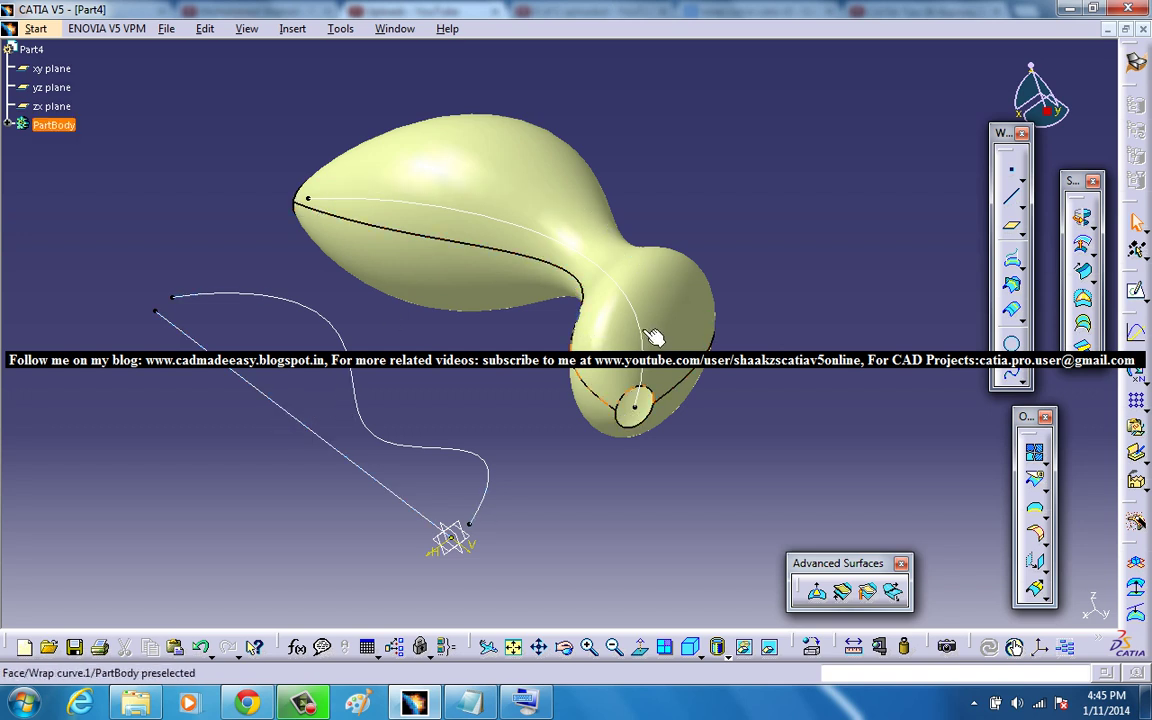
{"action": "middle_click_drag", "start_coordinate": [634, 345], "coordinate": [719, 513]}
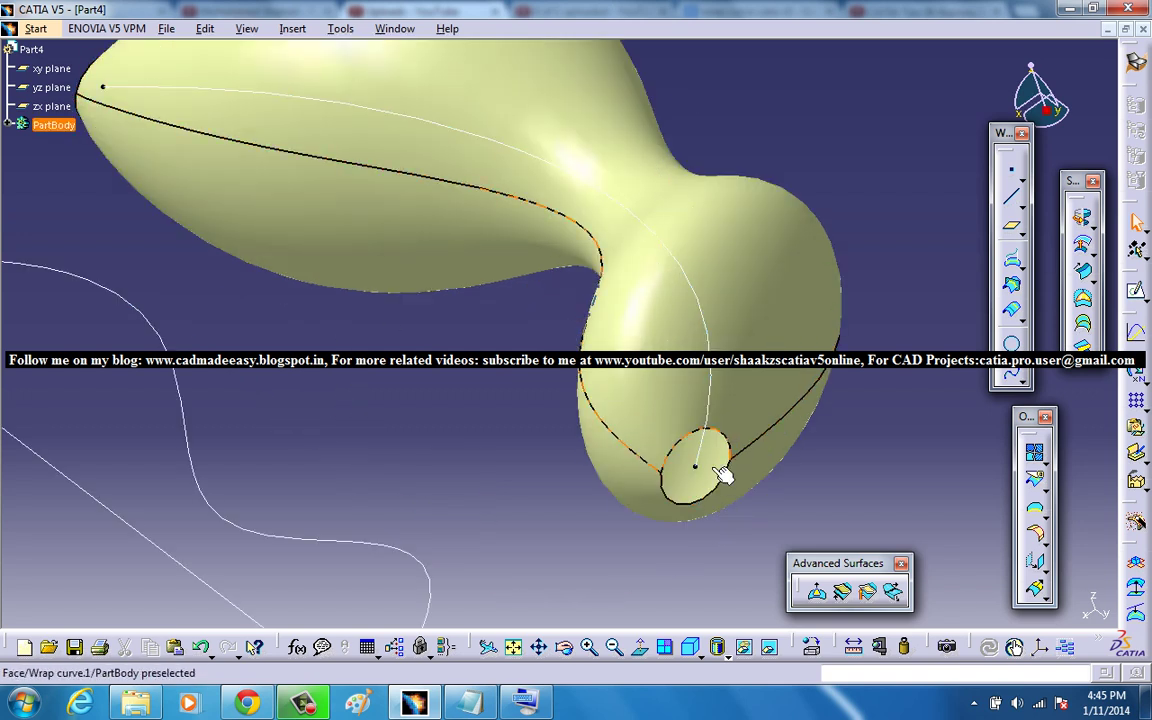
{"action": "middle_click_drag", "start_coordinate": [635, 489], "coordinate": [545, 350]}
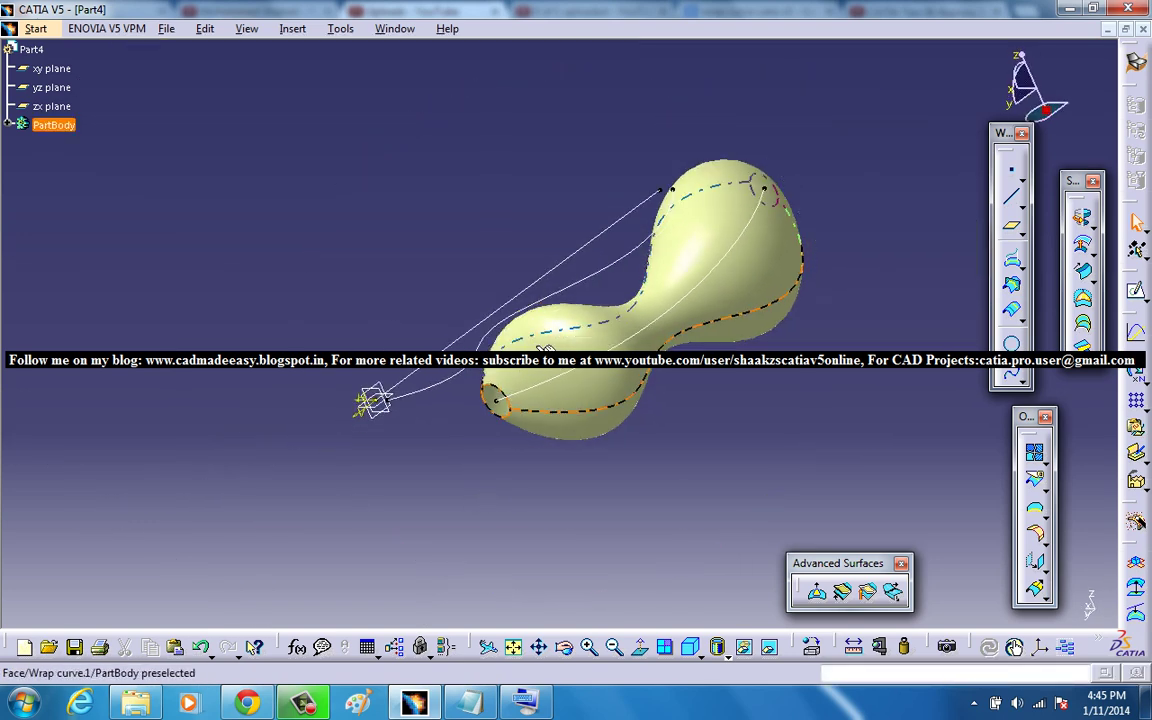